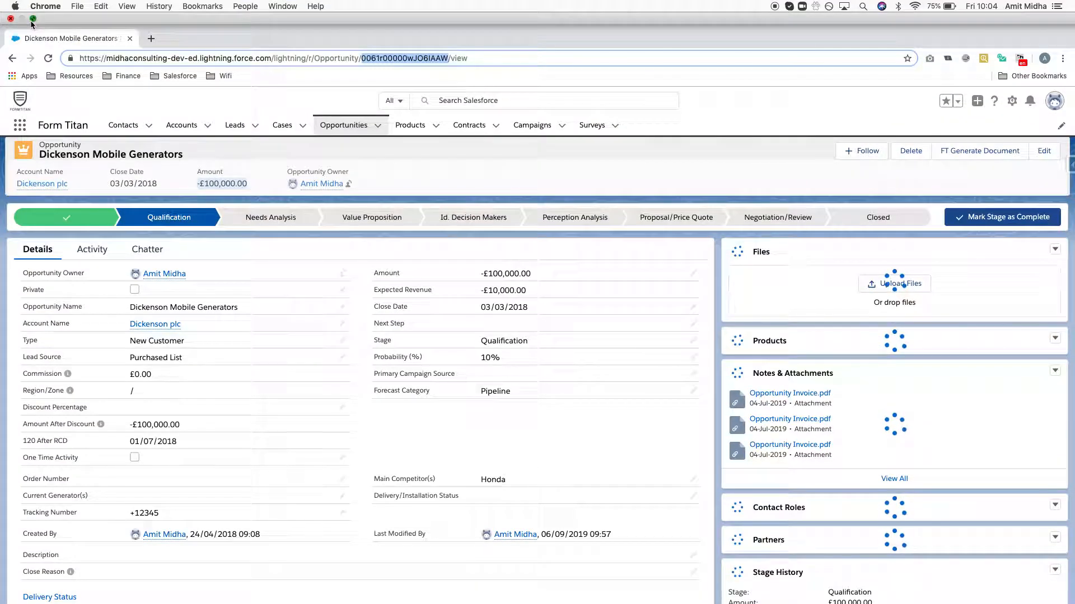
- Arrange the Word document and the Salesforce opportunity page side by side, giving the document about two thirds of the screen
click(33, 18)
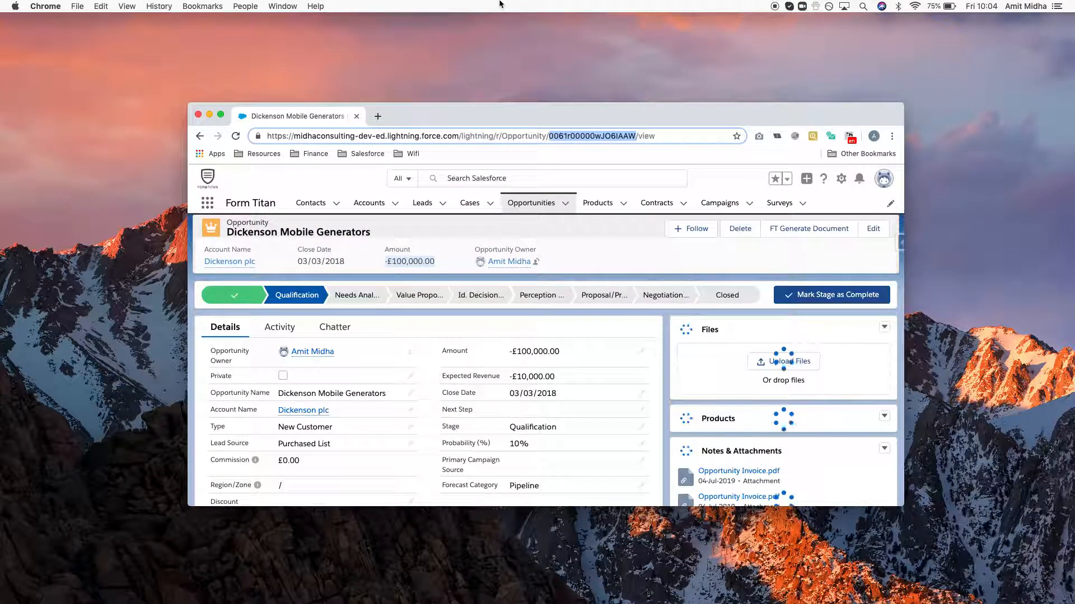
key(ctrl+Up)
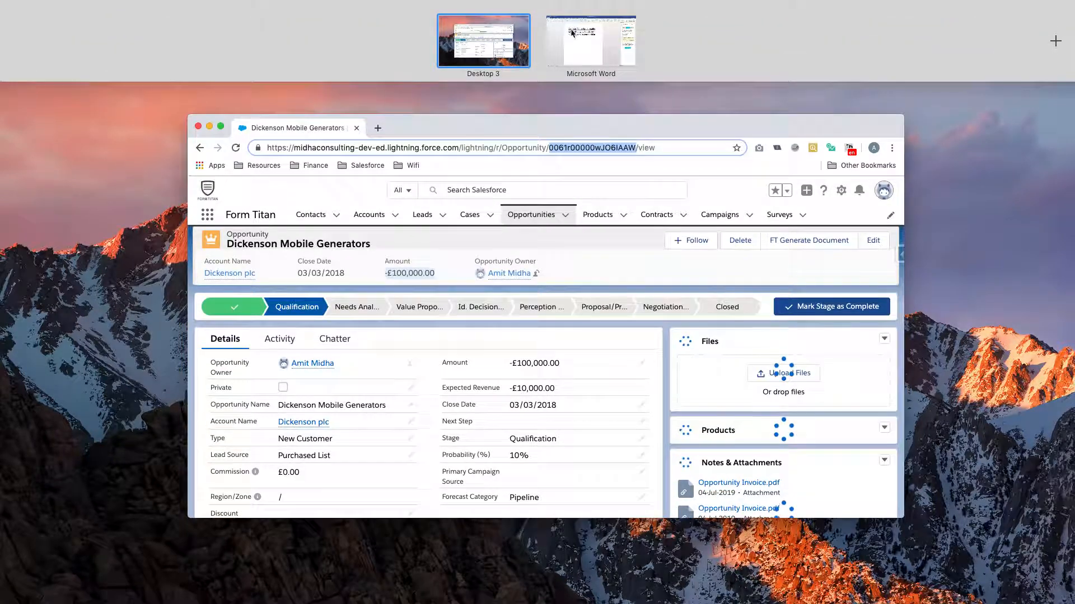
click(572, 33)
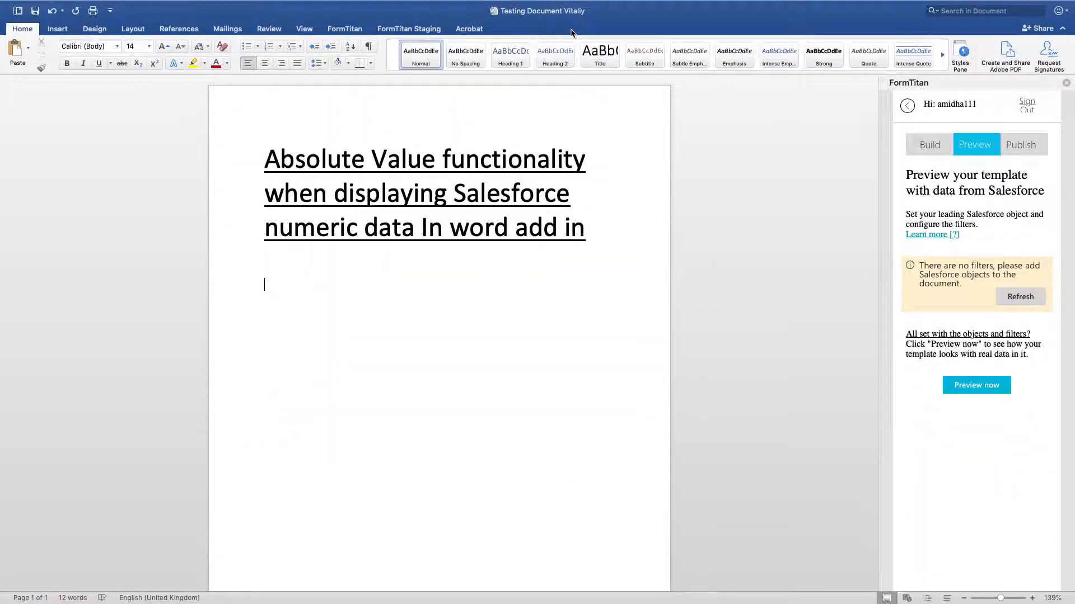
click(33, 23)
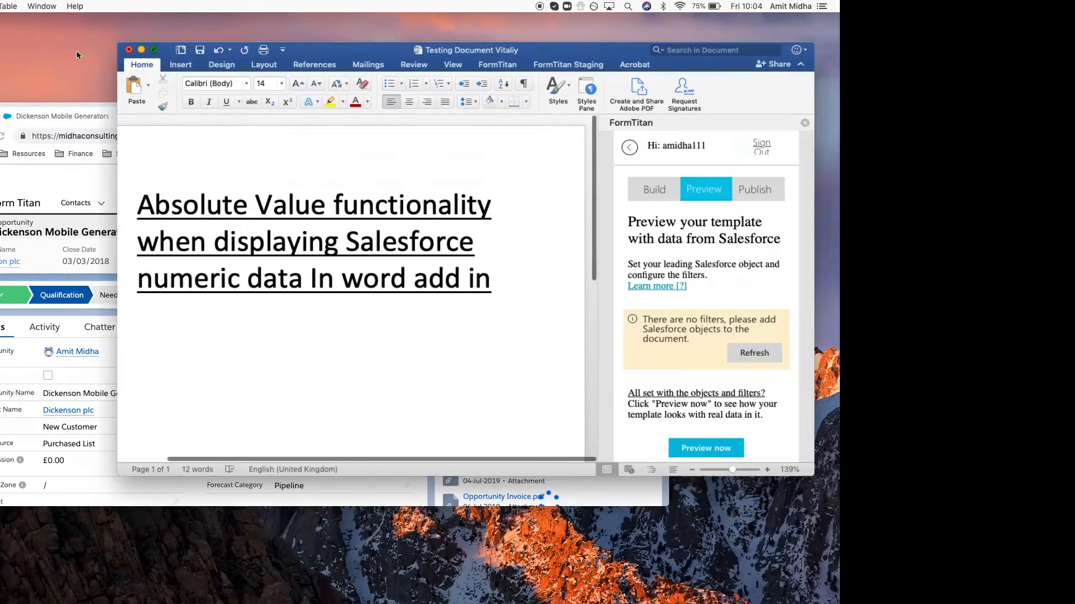
drag(173, 56, 173, 58)
click(638, 425)
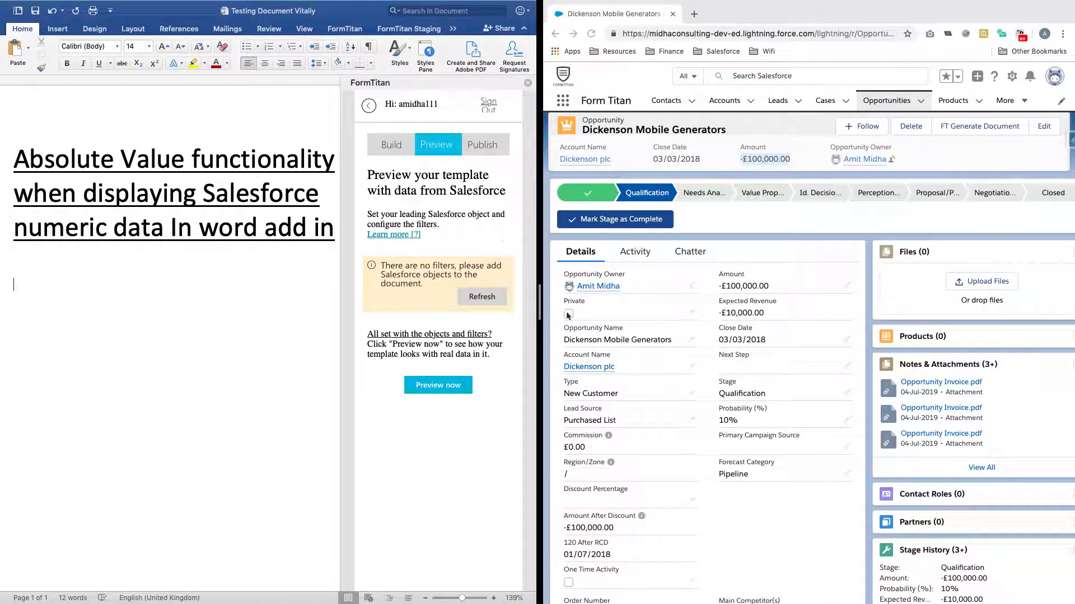
drag(539, 302, 733, 330)
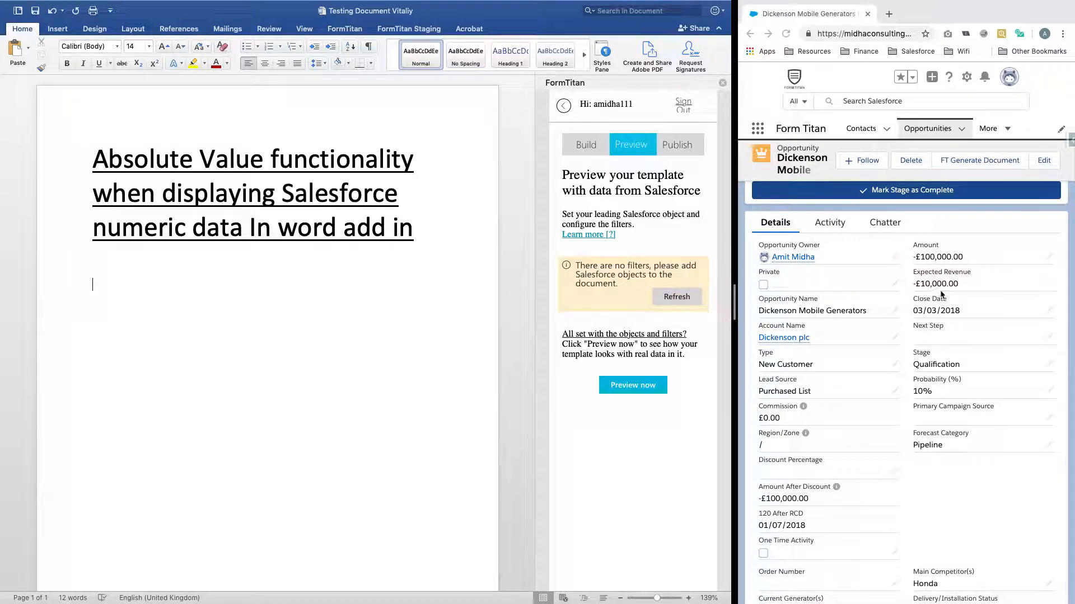
- Add the labels "Opportunity Name:", "Amount:" and "Expected Revenue:" on separate lines below the document's heading
click(181, 309)
text(Opportn)
key(BackSpace)
text(unity Name: )
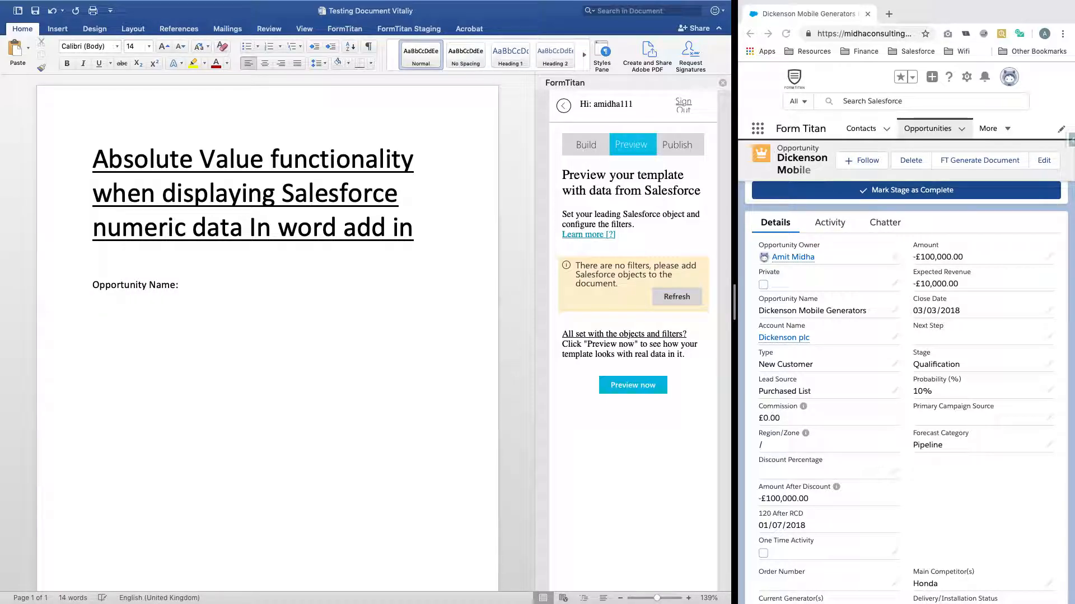
text(Amount:)
key(Return)
text(Expected Revenue:)
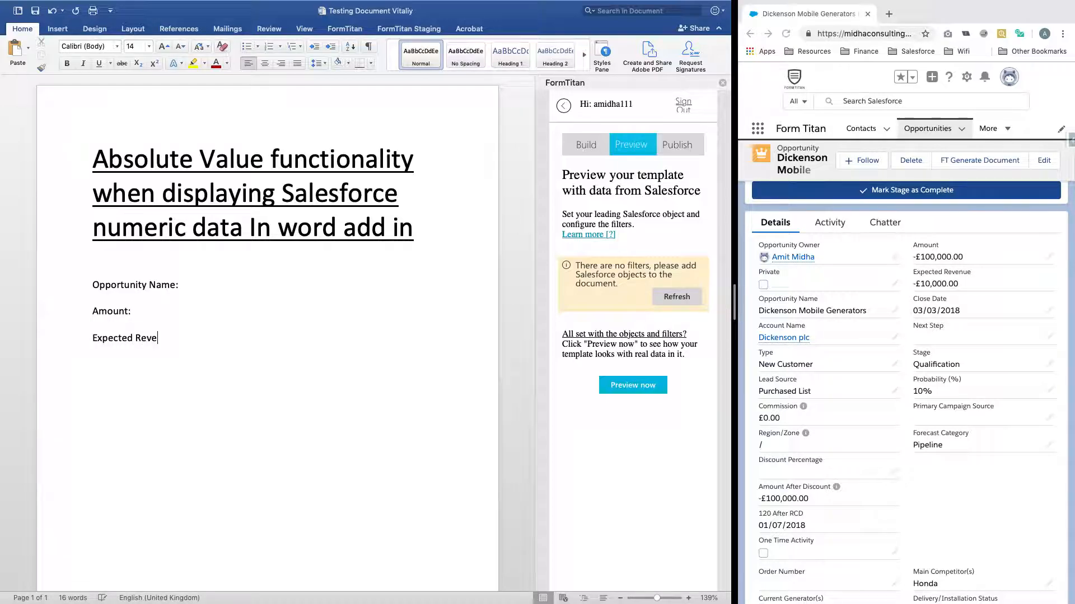
- Start a FormTitan Staging field after "Opportunity Name:" using the Opportunity object and the comment "Get opp details"
click(198, 280)
click(398, 29)
click(92, 52)
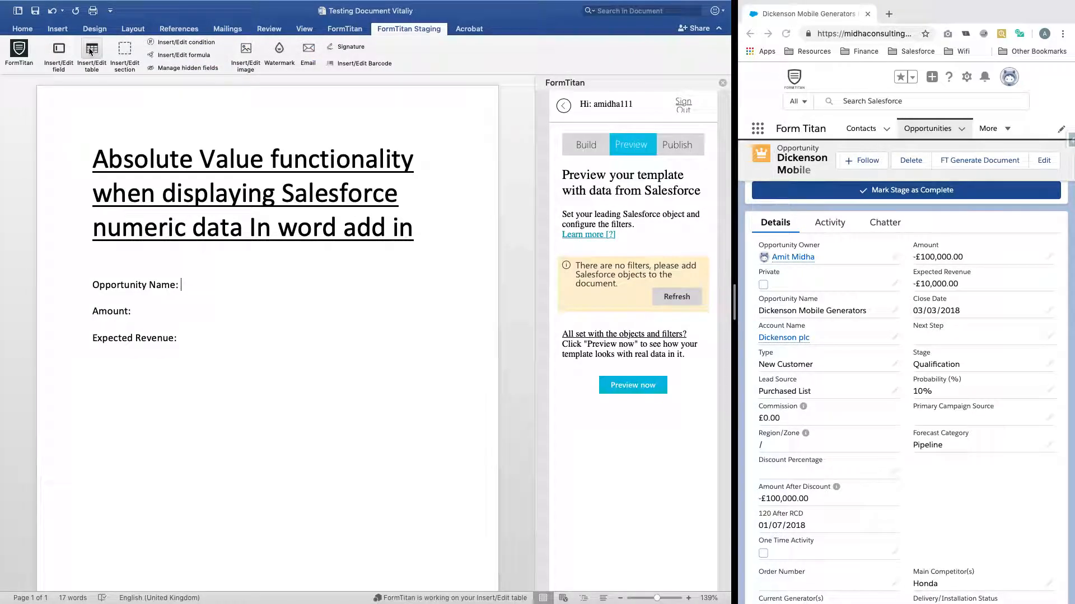
click(210, 78)
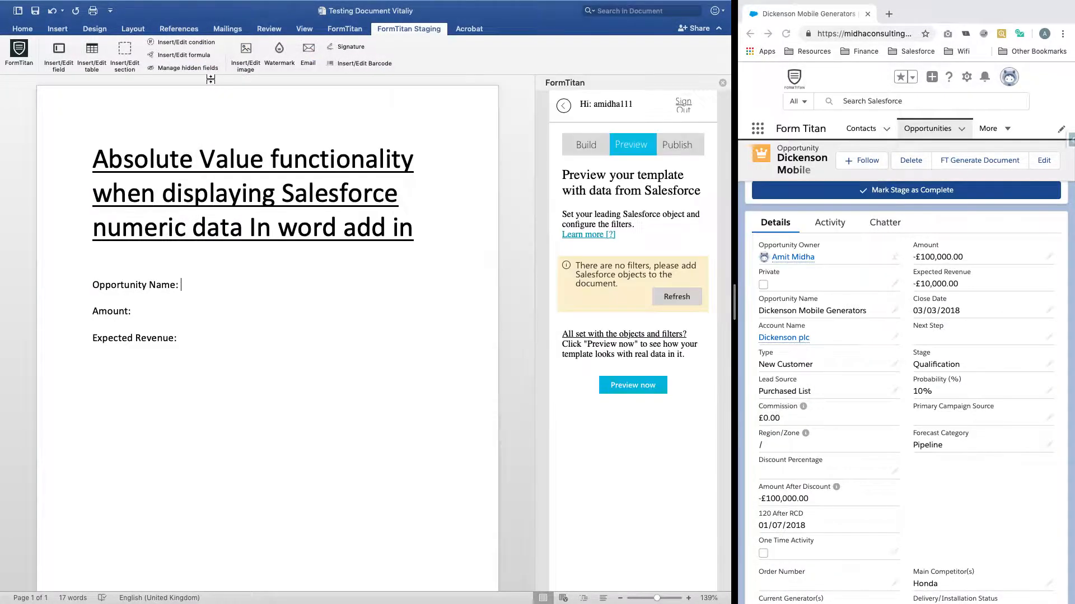
click(67, 53)
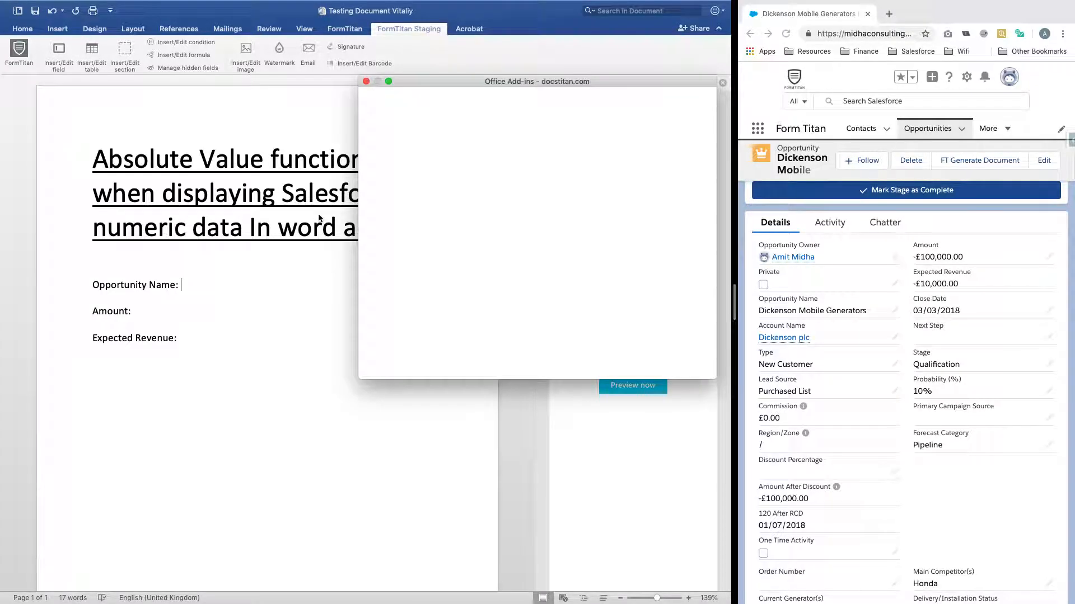
click(477, 139)
text(opport)
click(476, 164)
click(426, 182)
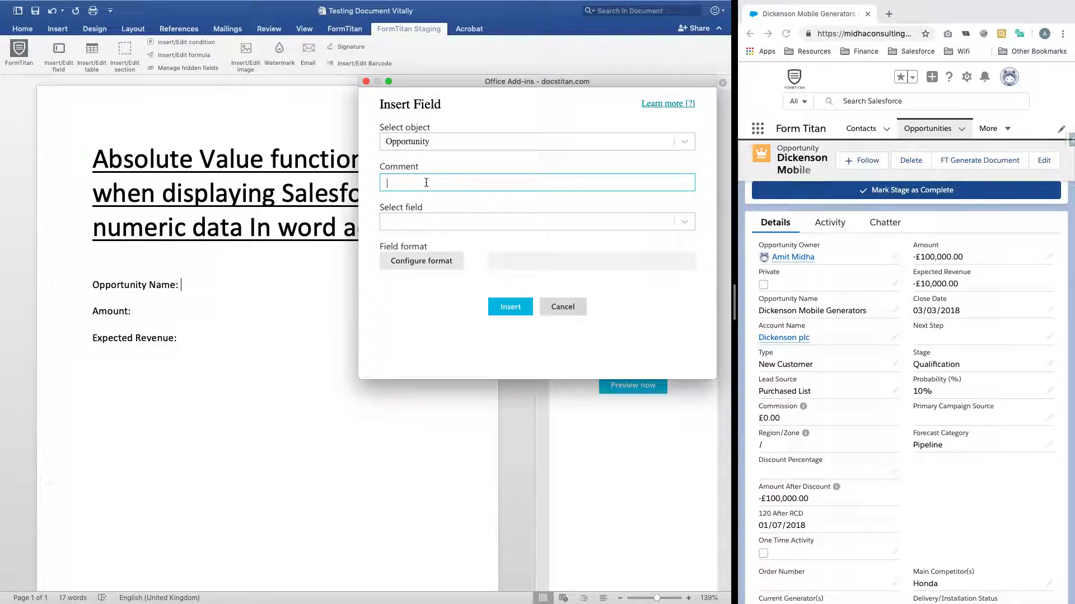
text(Get opp details)
- Choose Name as the Salesforce field and insert it after the Opportunity Name label
click(422, 222)
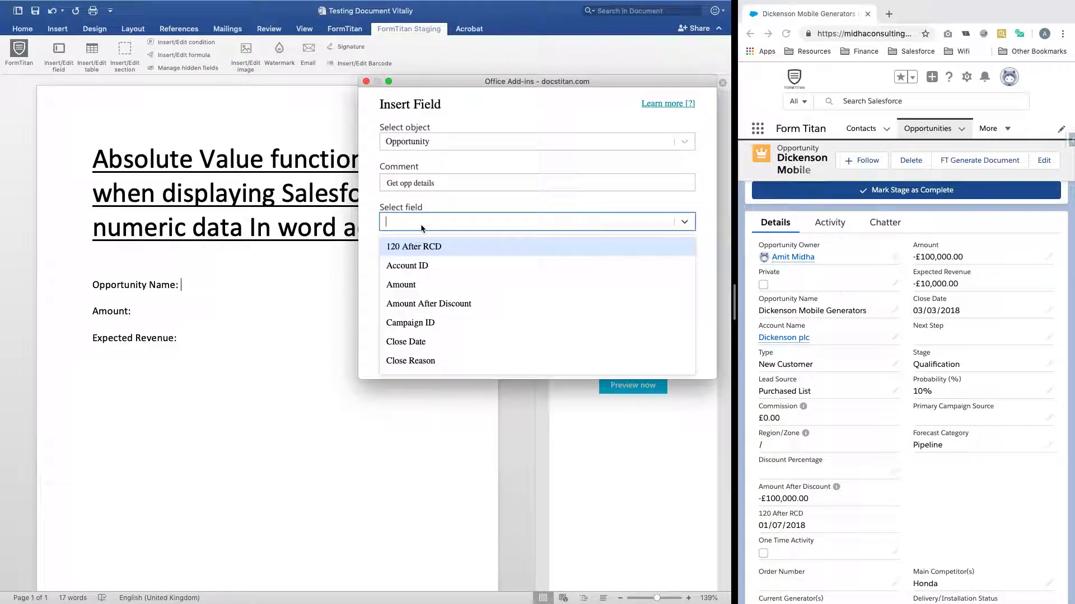
text(name)
click(427, 267)
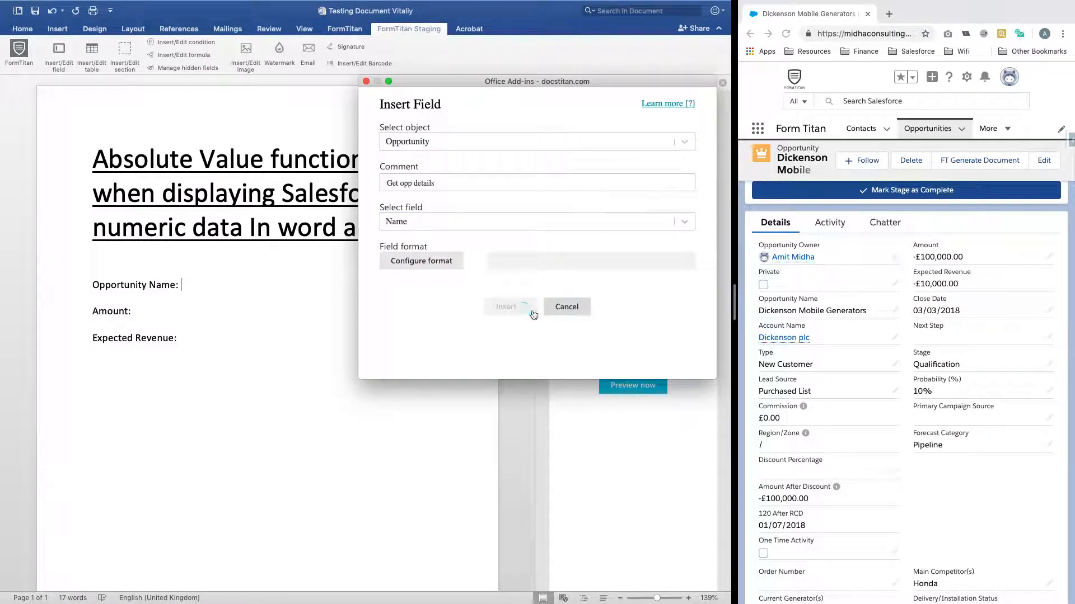
click(510, 307)
- Start a field after "Amount:" with the object "Opportunity - Get opp details" and the field Amount
click(171, 225)
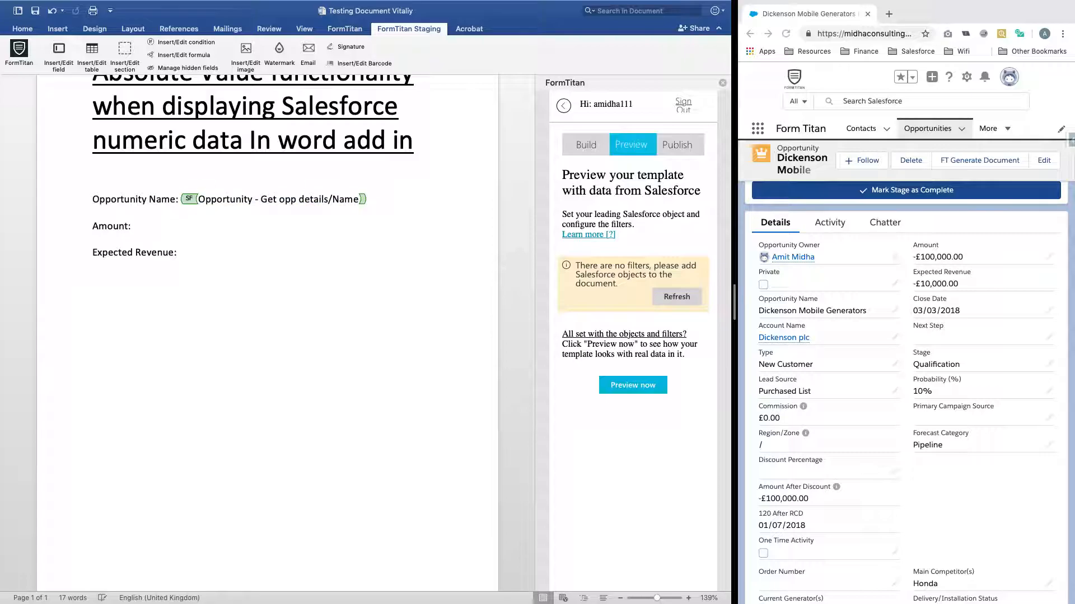
click(66, 49)
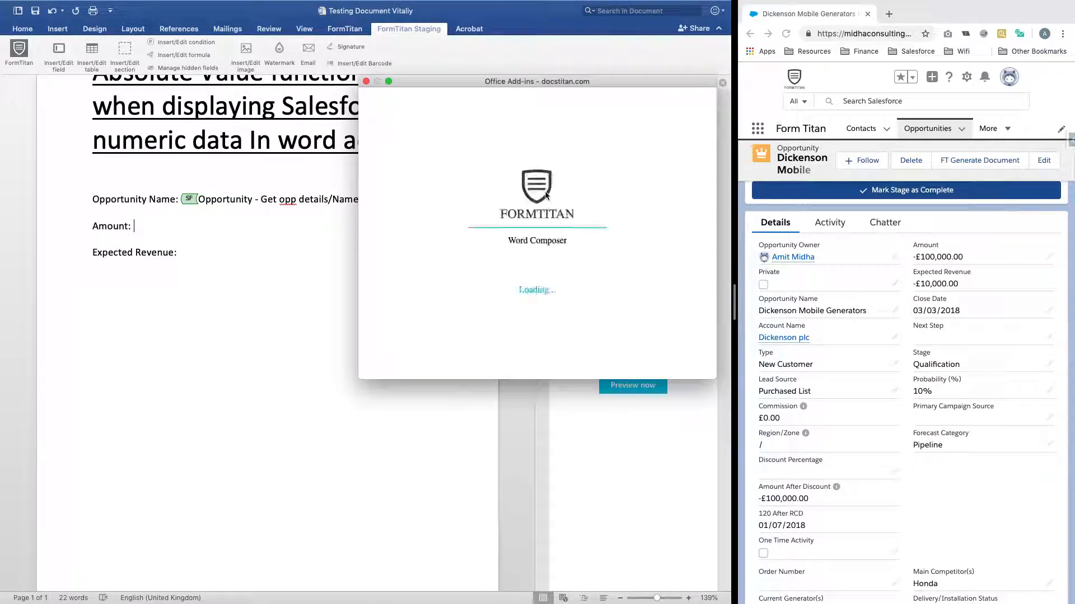
click(449, 144)
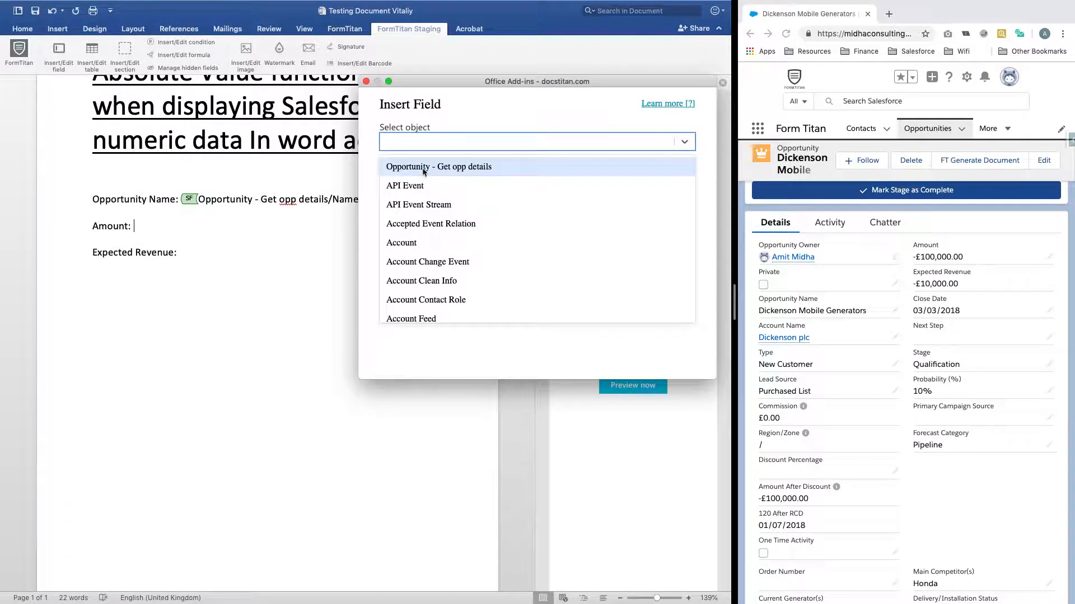
click(423, 168)
click(410, 222)
click(413, 281)
- Format the Amount field with a comma as digit point and no decimal point or decimal count, and insert it
click(442, 262)
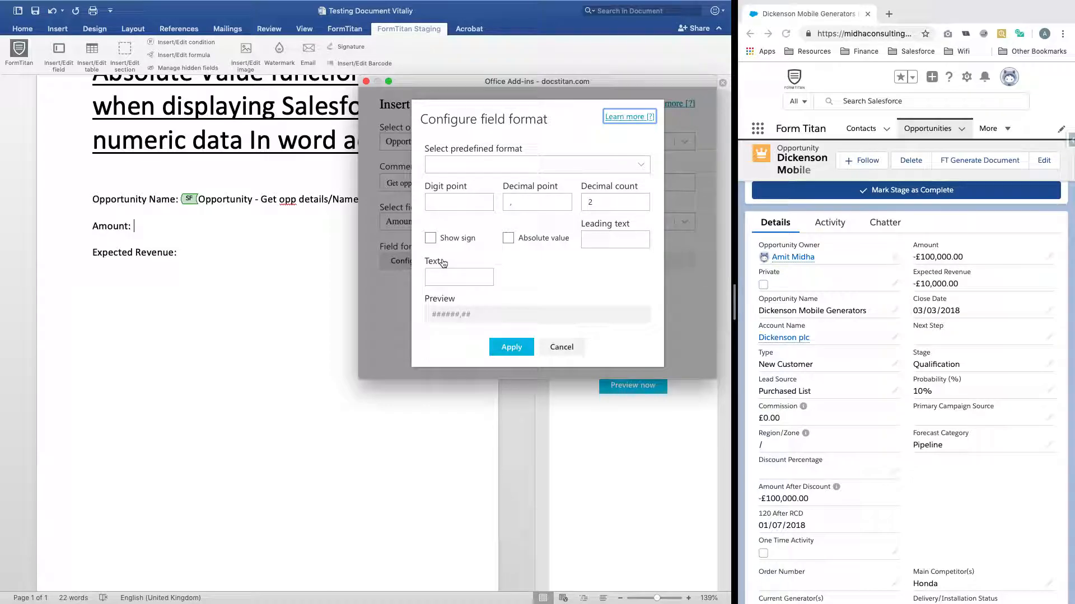
click(625, 205)
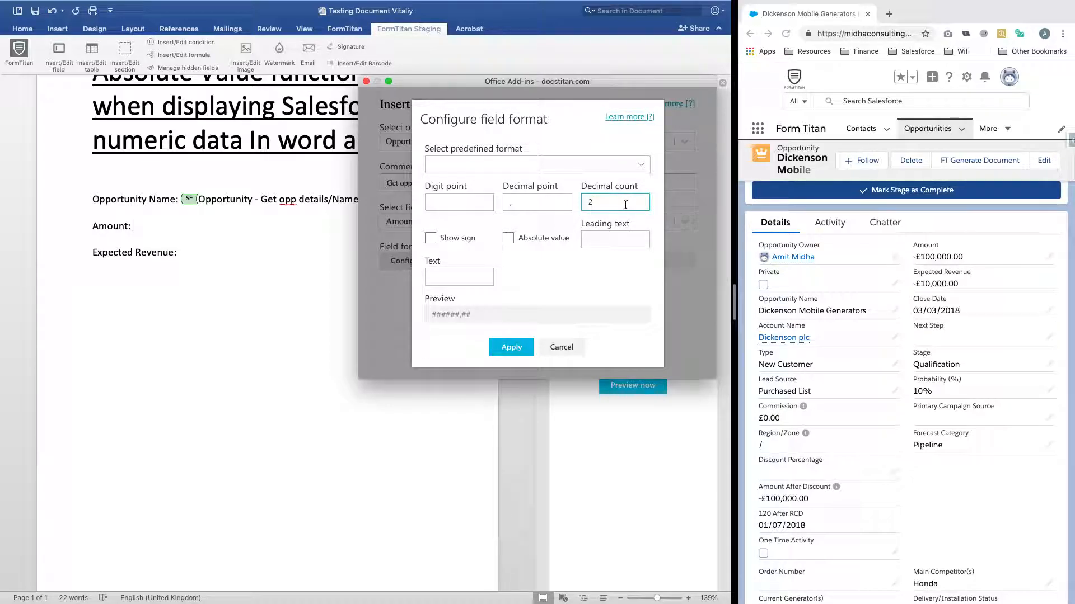
click(452, 201)
click(535, 203)
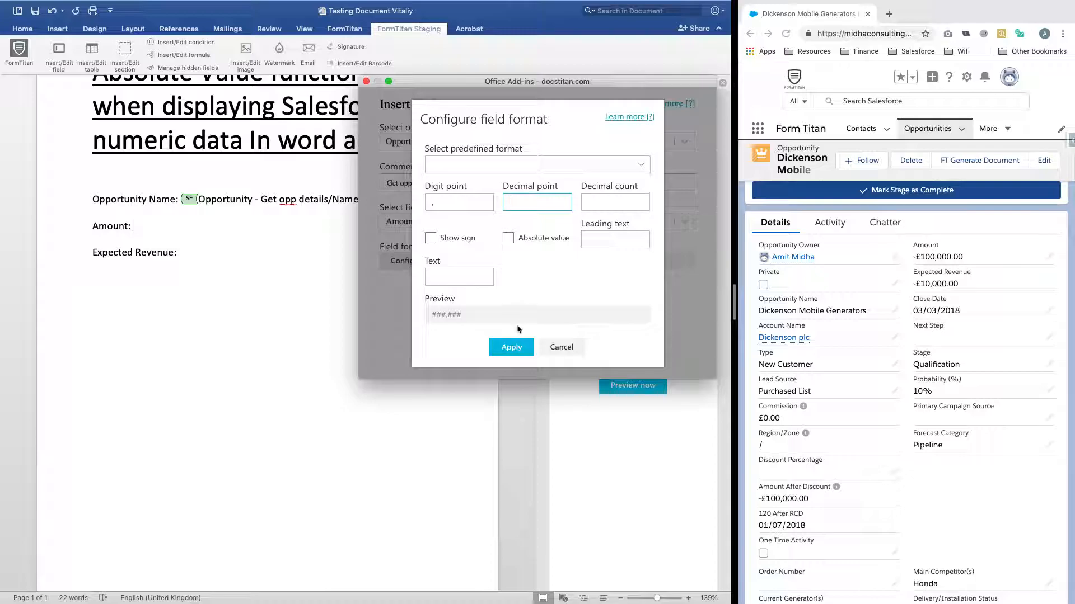
click(511, 347)
click(509, 308)
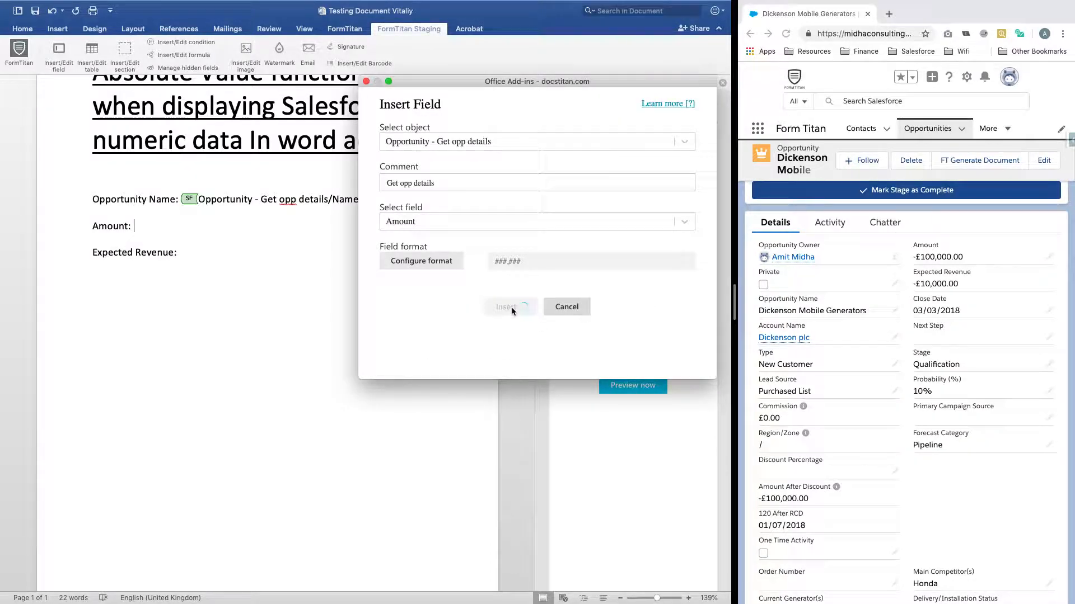
- Start a field after "Expected Revenue:" with the object "Opportunity - Get opp details" and the field Amount
click(192, 222)
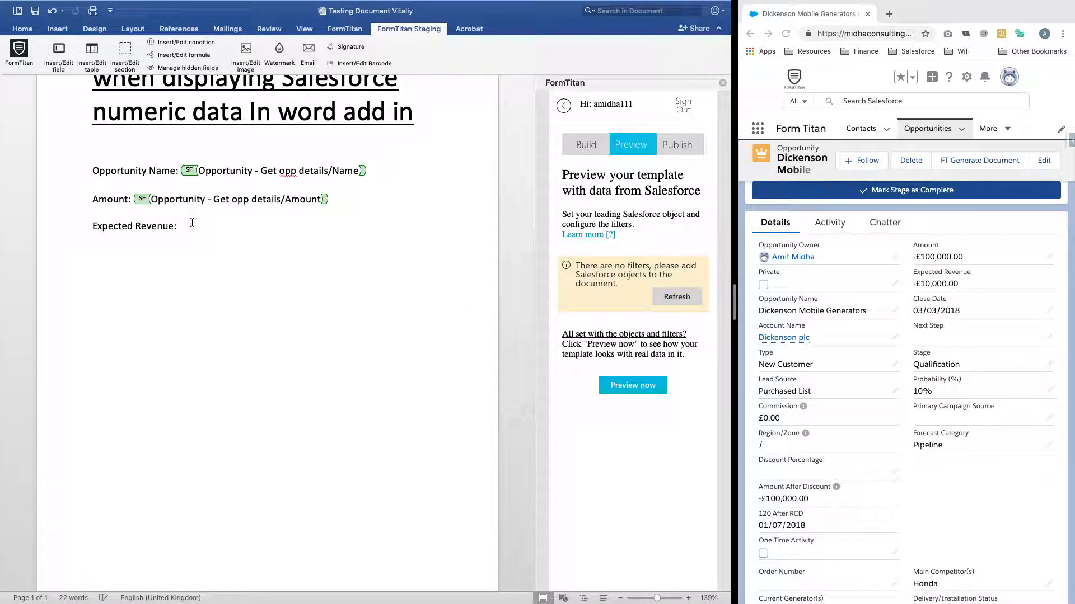
click(59, 49)
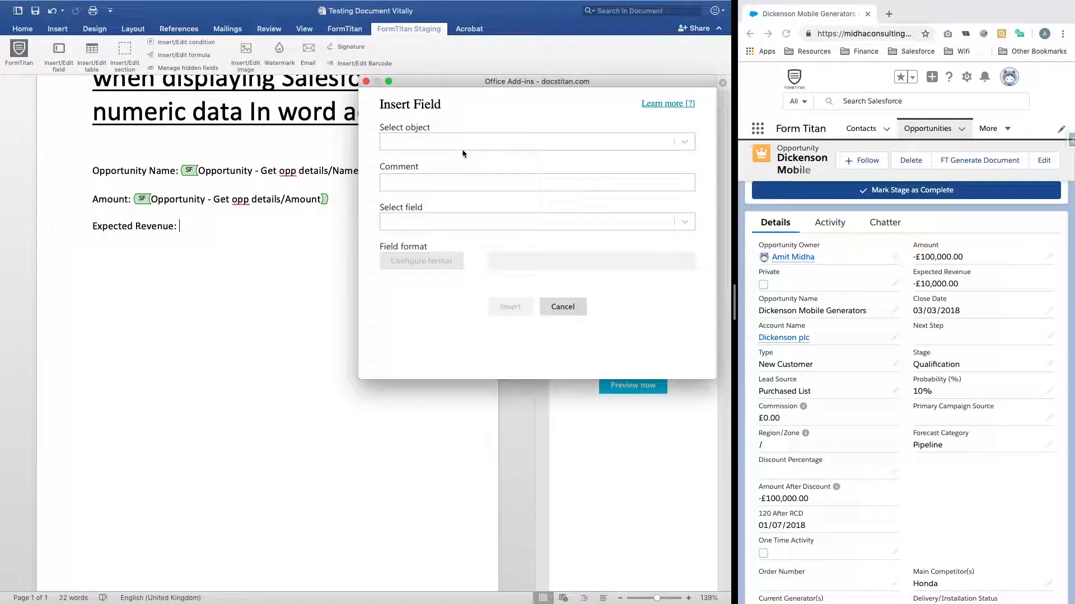
click(468, 142)
click(445, 167)
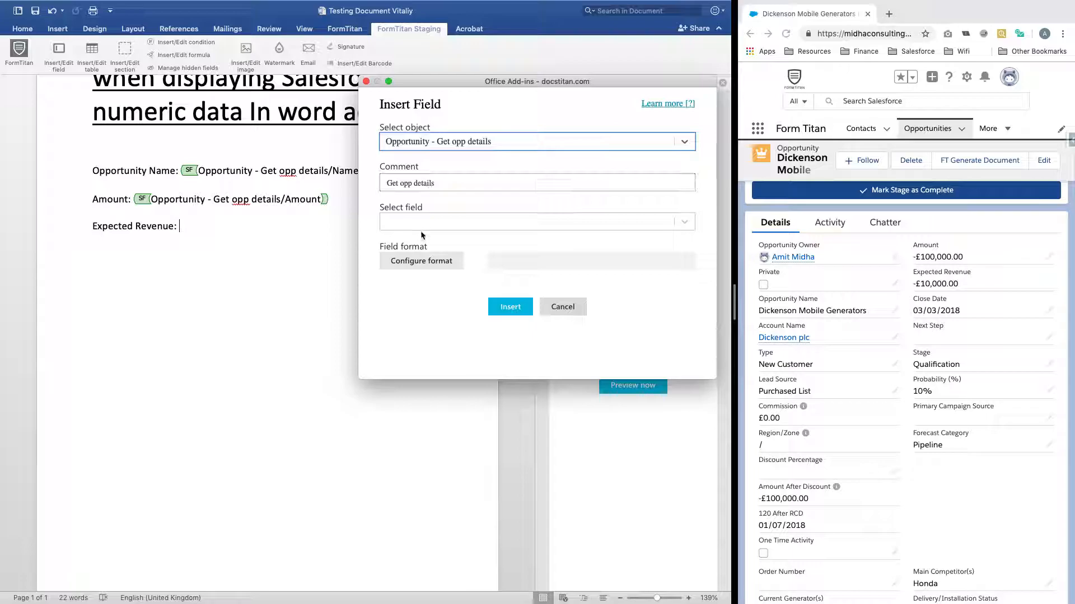
click(425, 223)
click(411, 285)
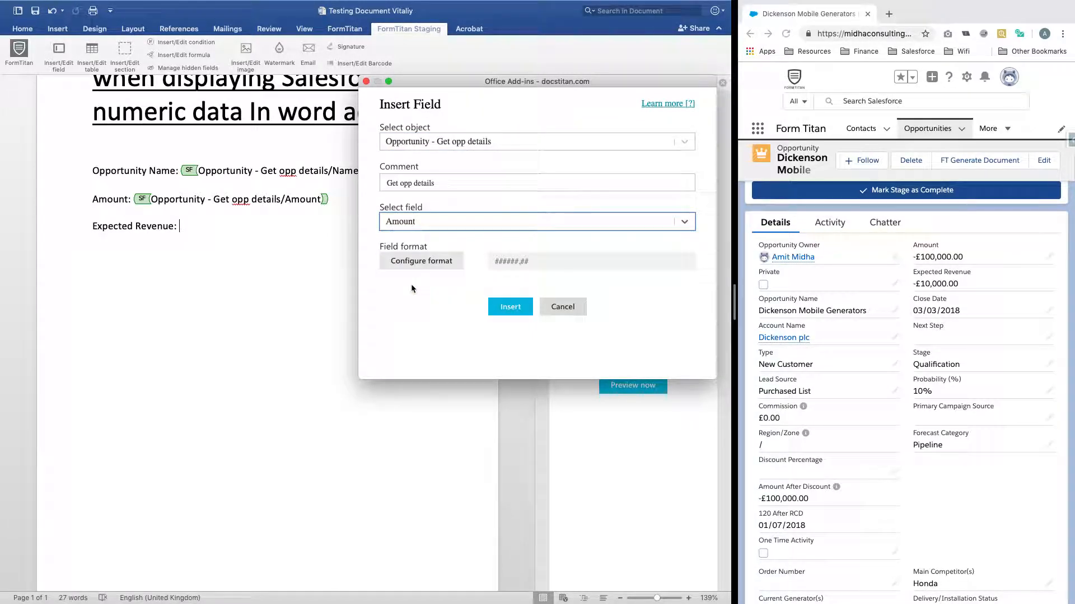
- Set the Expected Revenue line's field to a comma digit point with no decimal point or count, and insert it
click(442, 264)
click(526, 204)
click(484, 206)
text(,)
key(Tab)
key(BackSpace)
click(638, 204)
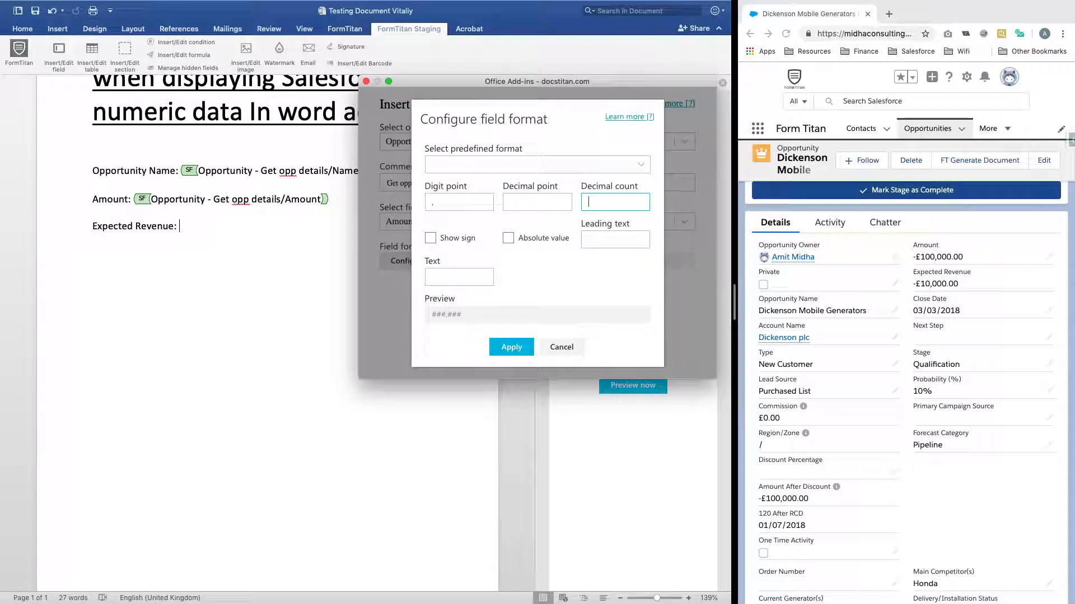
click(545, 209)
click(510, 356)
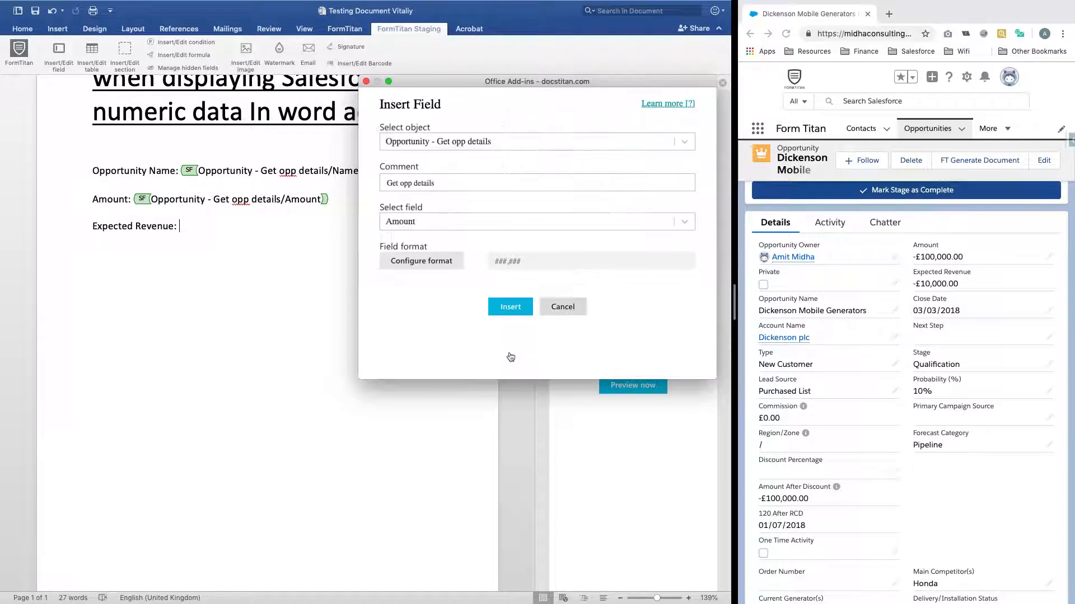
click(511, 307)
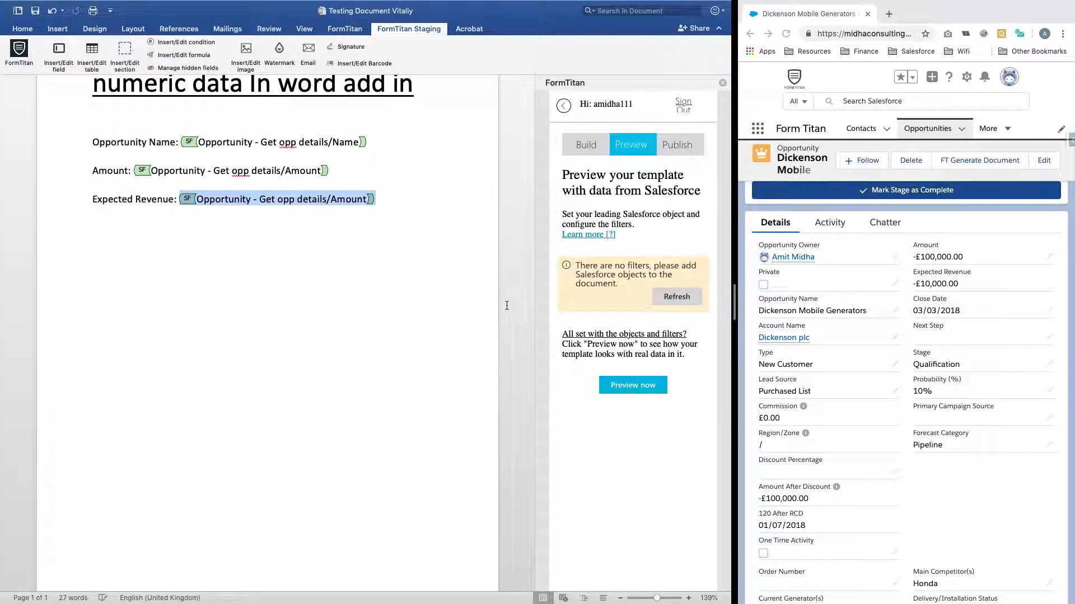
- Filter the template's Opportunity object by the open Salesforce record's Opportunity ID and preview the template with its data
click(678, 296)
click(665, 284)
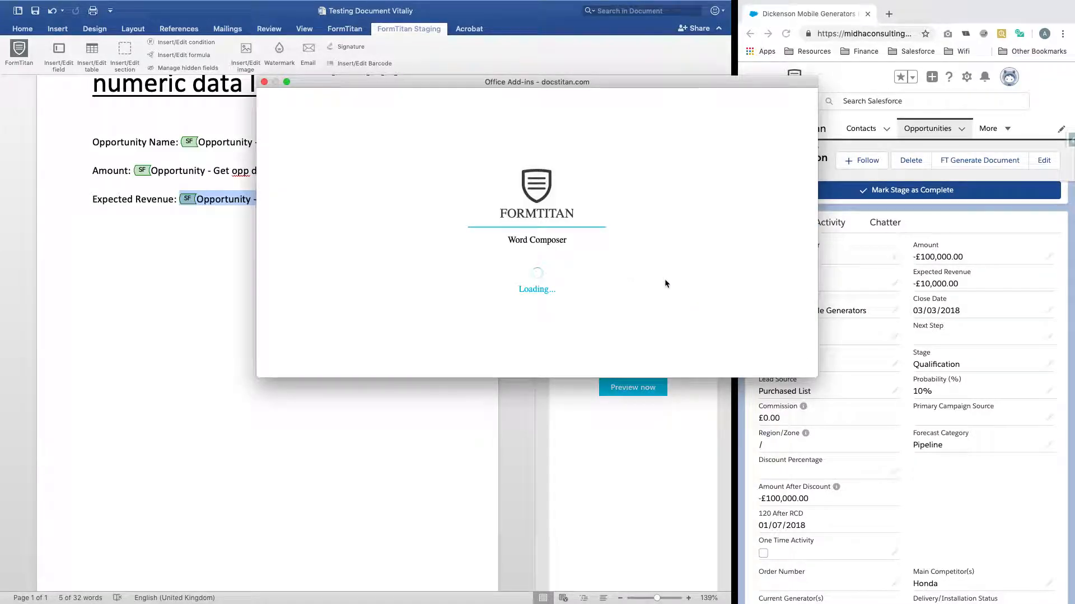
click(868, 35)
double_click(866, 33)
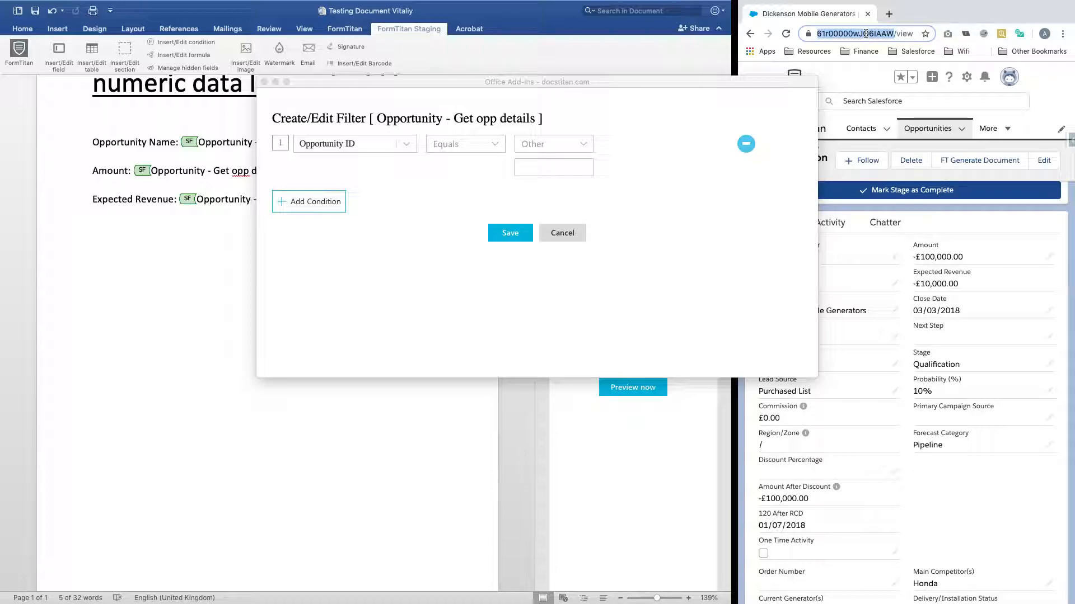
click(578, 181)
click(577, 170)
text(0061r00000wJO6IAAW)
click(506, 233)
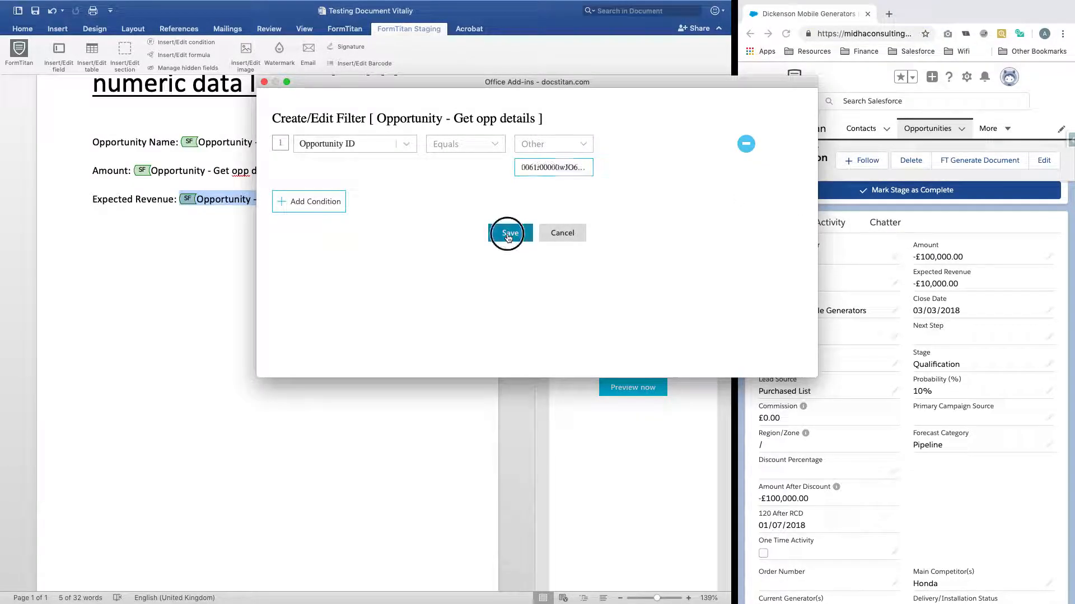
click(520, 293)
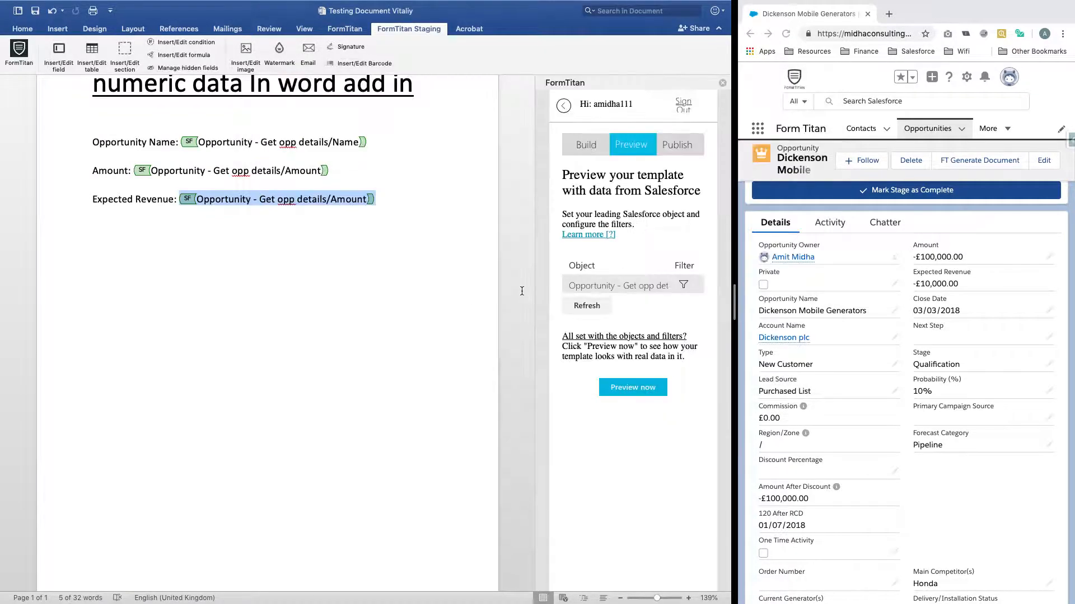
click(635, 391)
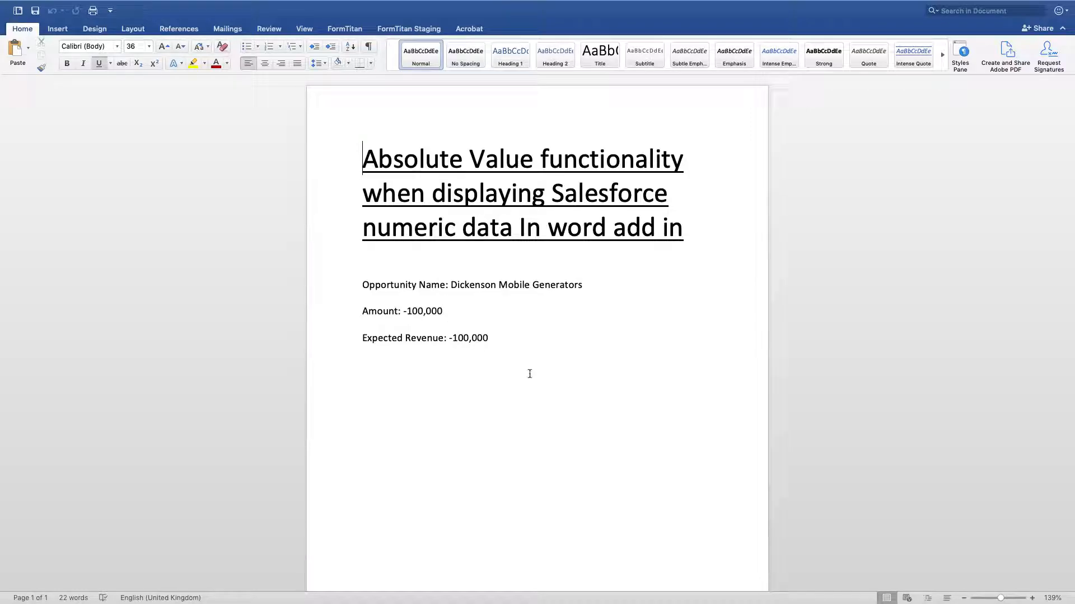
- Replace the minus sign before the Expected Revenue amount with a plus in the preview document, and close that document
click(452, 339)
key(BackSpace)
text(+)
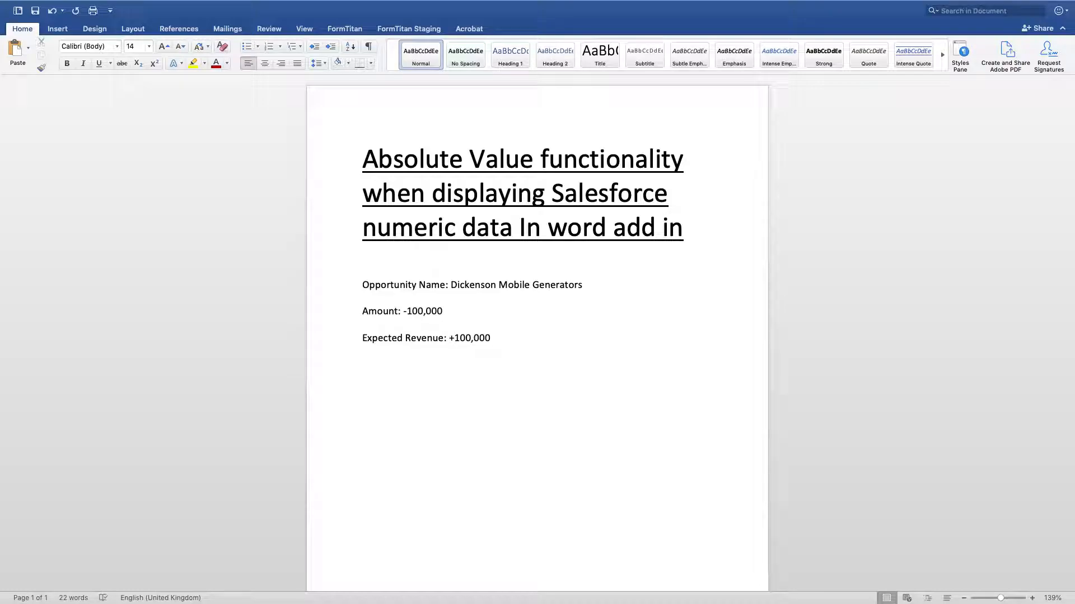
drag(491, 338, 458, 343)
click(12, 23)
click(499, 89)
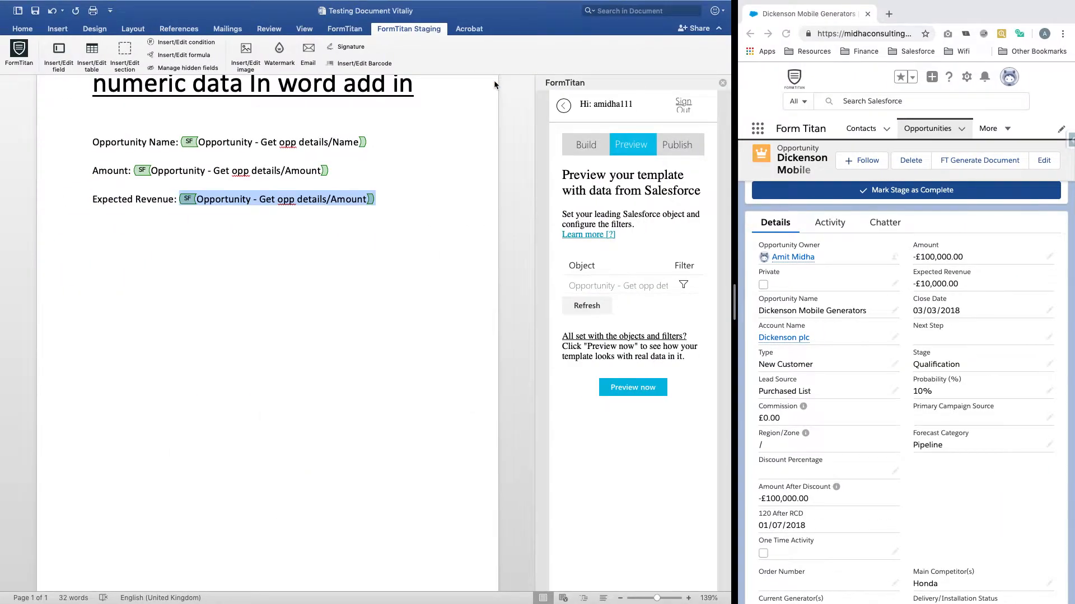
click(386, 220)
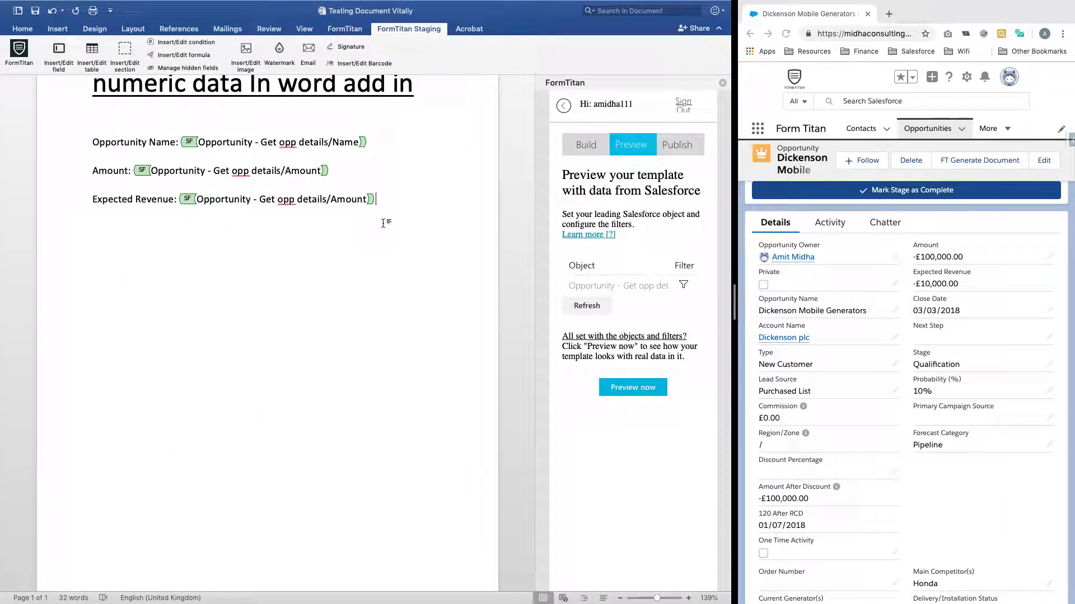
click(186, 201)
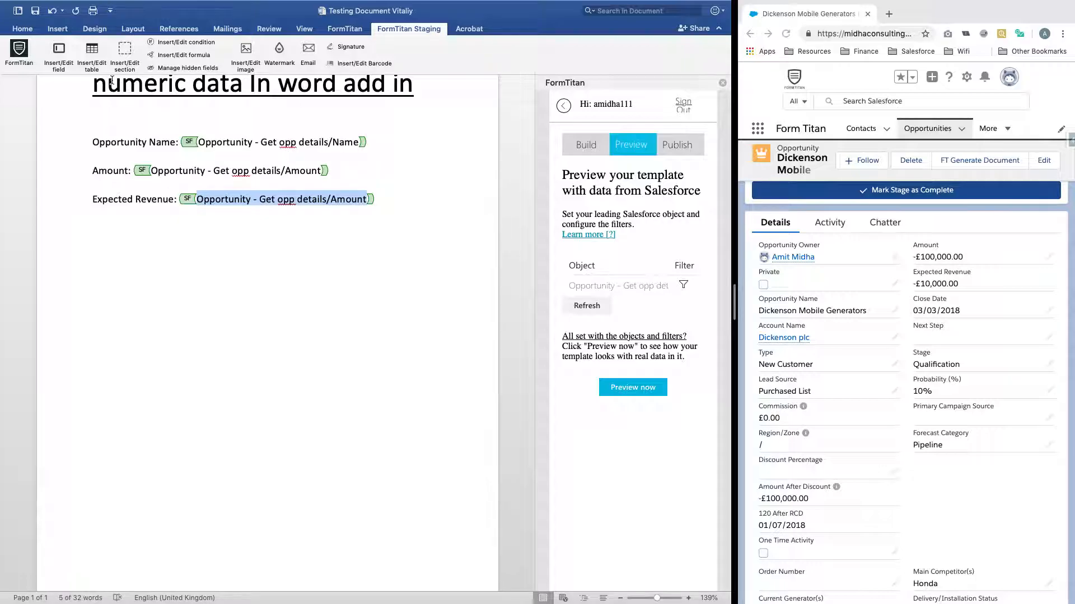
click(59, 50)
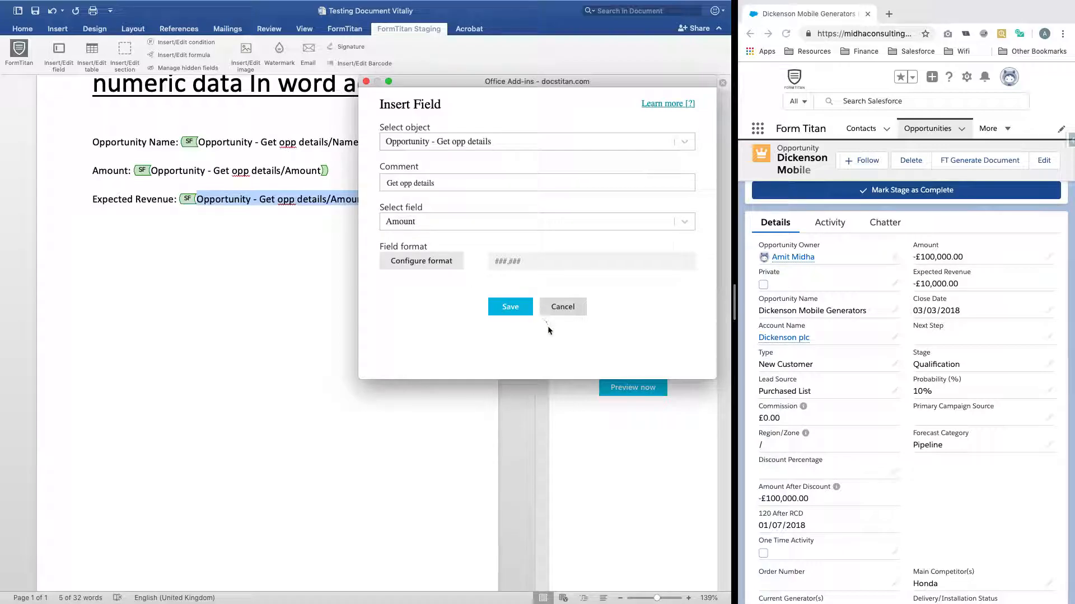
click(566, 308)
- Delete the Salesforce field after "Expected Revenue:" from the template
drag(375, 199, 187, 196)
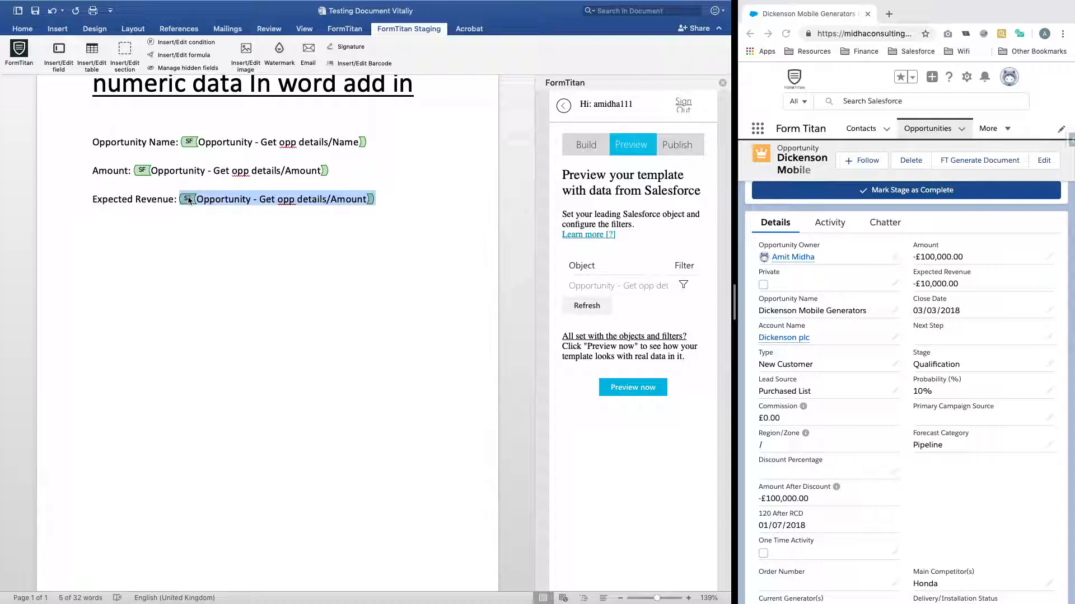
key(BackSpace)
key(BackSpace)
- Start a new field after "Expected Revenue:" with the object "Opportunity - Get opp details" and the field Amount
click(59, 50)
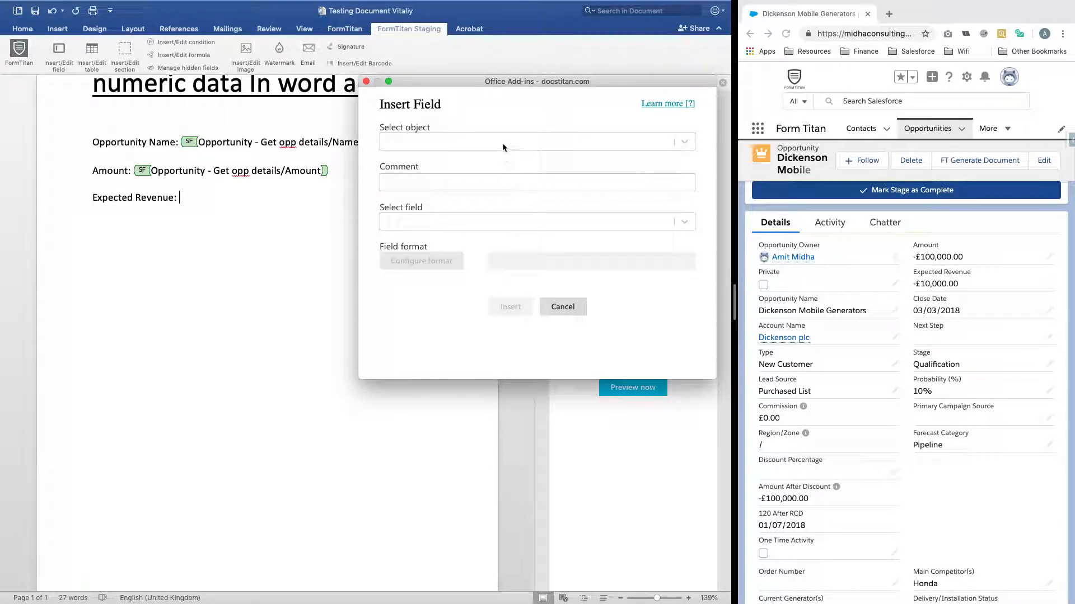
click(493, 138)
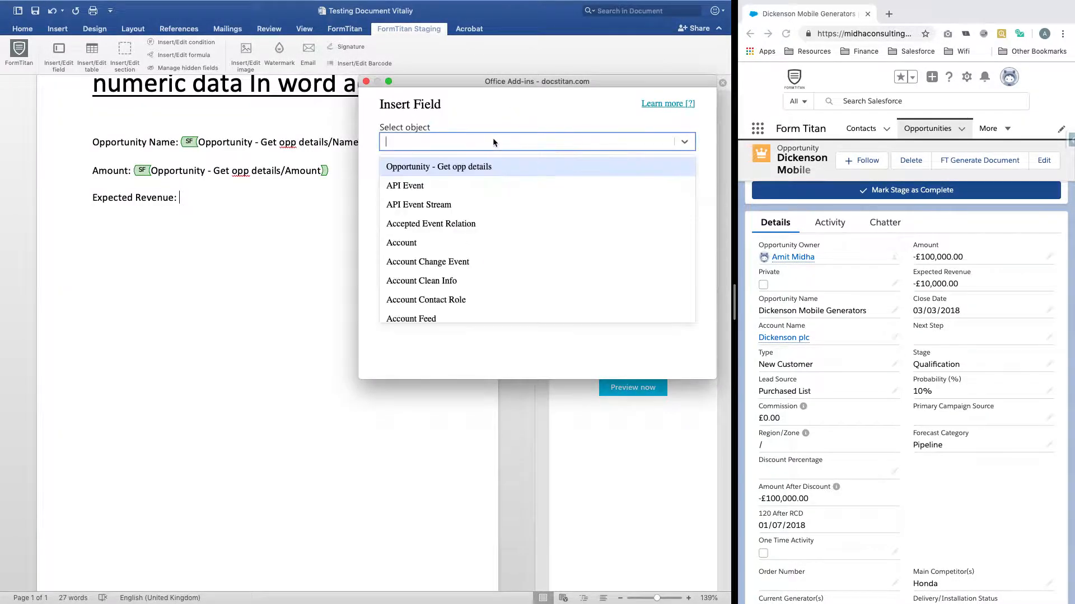
click(478, 166)
click(450, 221)
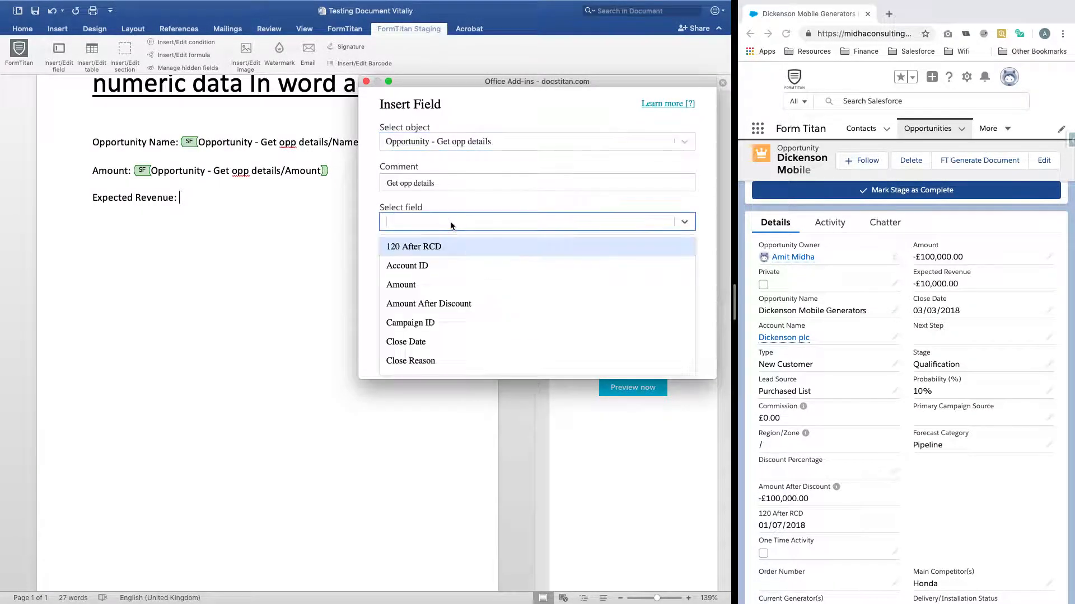
click(430, 283)
- Format the new field with a comma digit point, an empty decimal count and absolute value enabled, and insert it
click(432, 264)
click(521, 203)
click(477, 203)
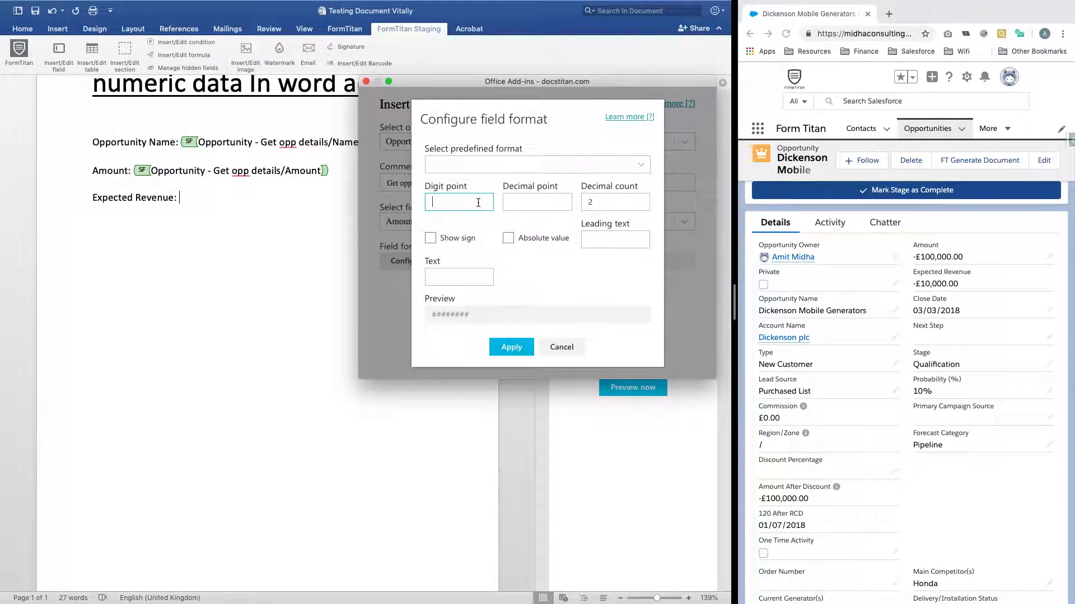
text(,)
click(600, 205)
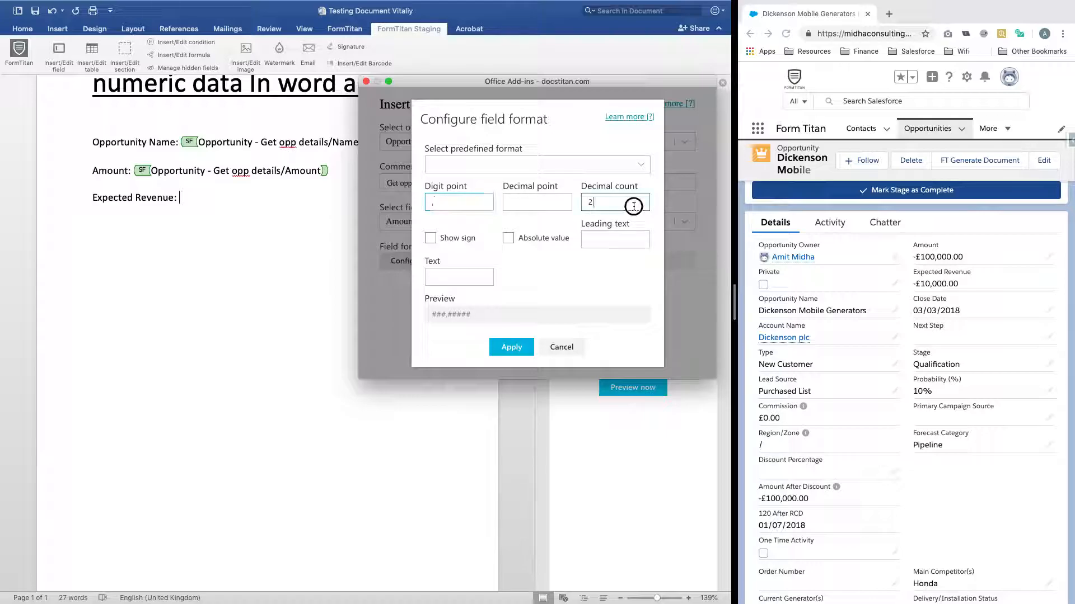
click(514, 243)
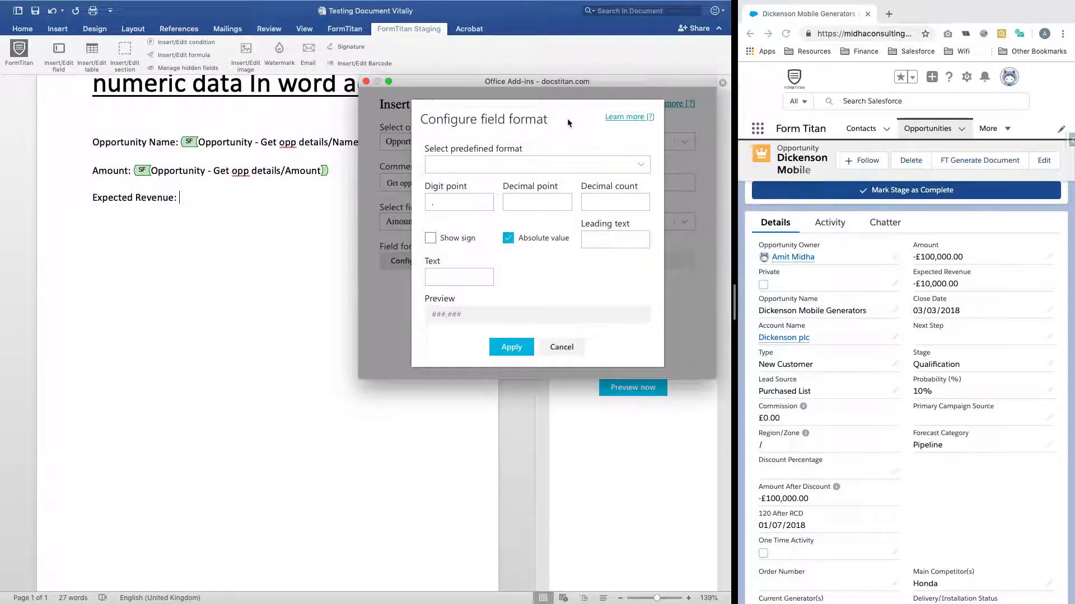
click(511, 346)
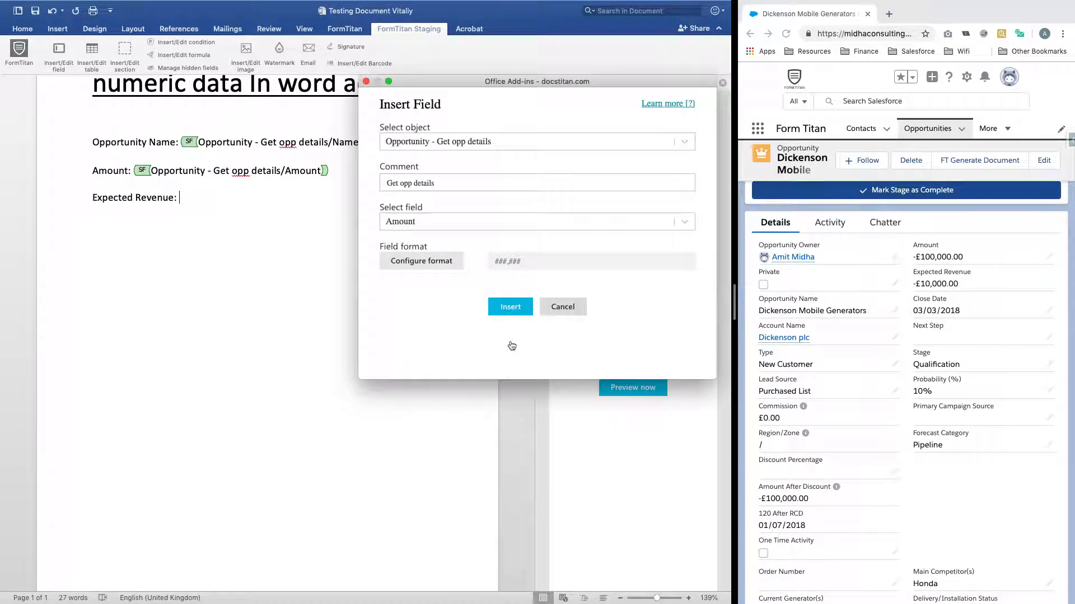
click(513, 307)
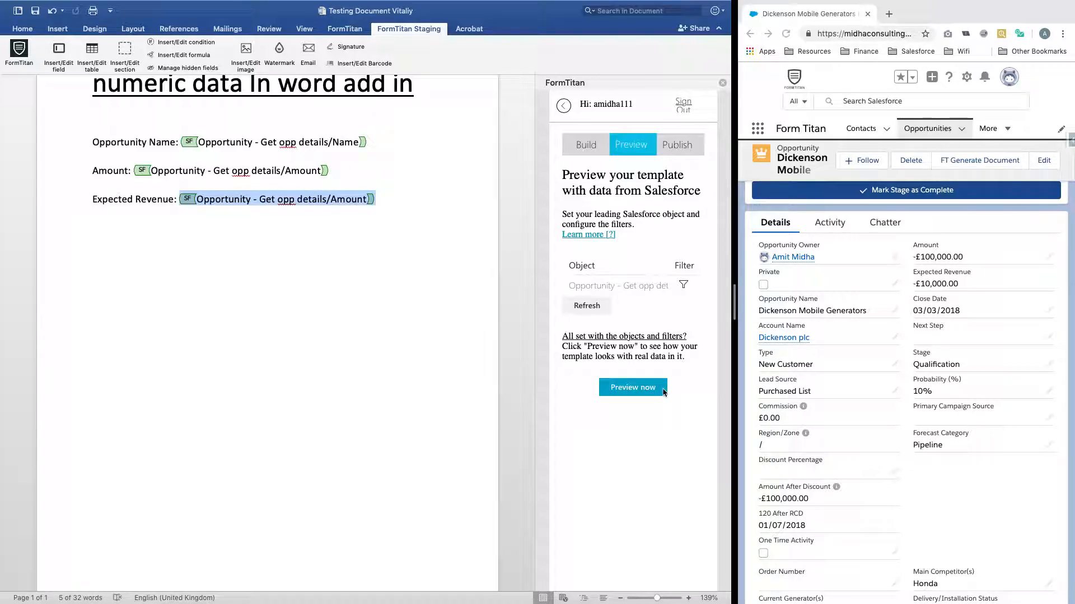
- Preview the template with Salesforce data, check the Expected Revenue amount, and close the preview document
click(663, 390)
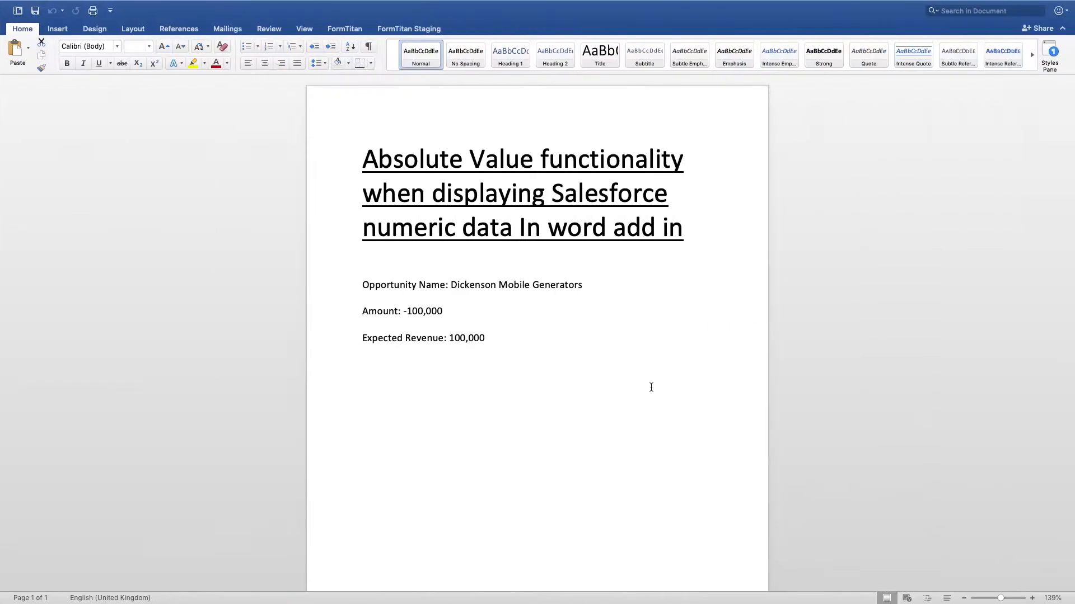
click(448, 338)
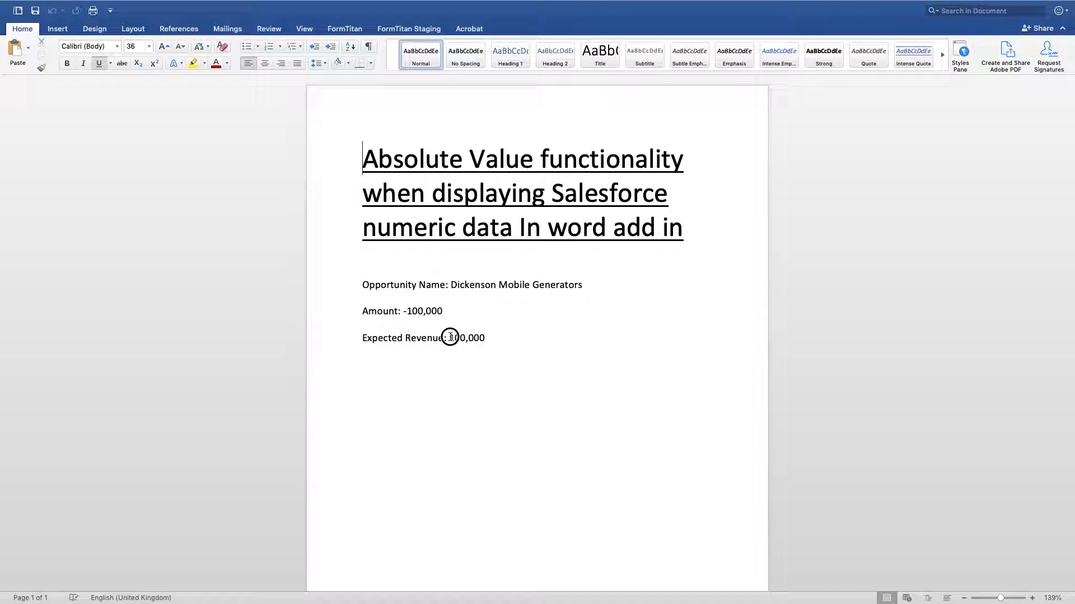
click(485, 338)
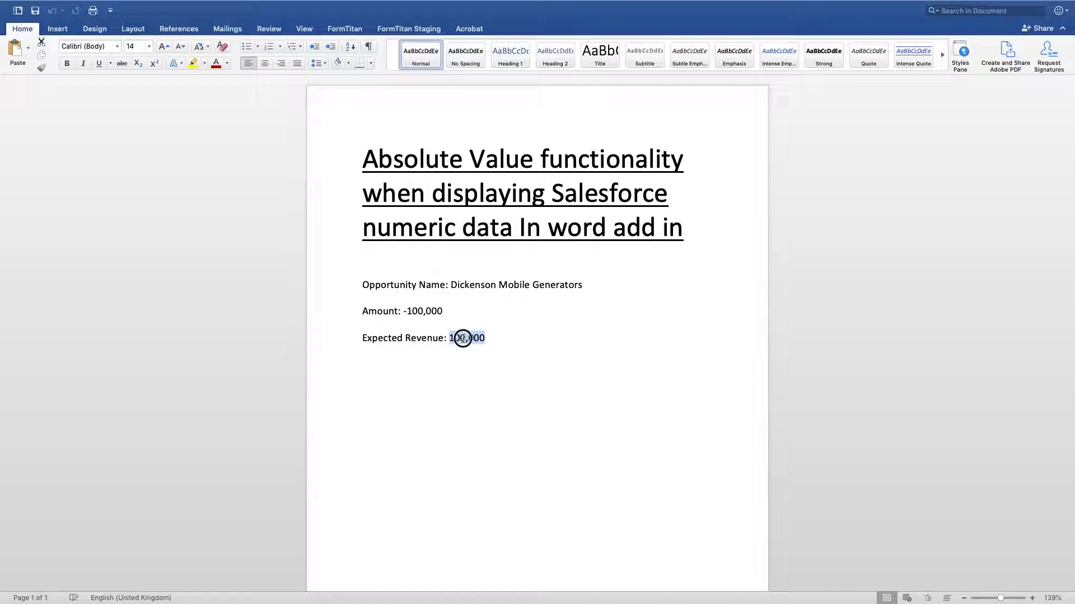
mouse_move(34, 5)
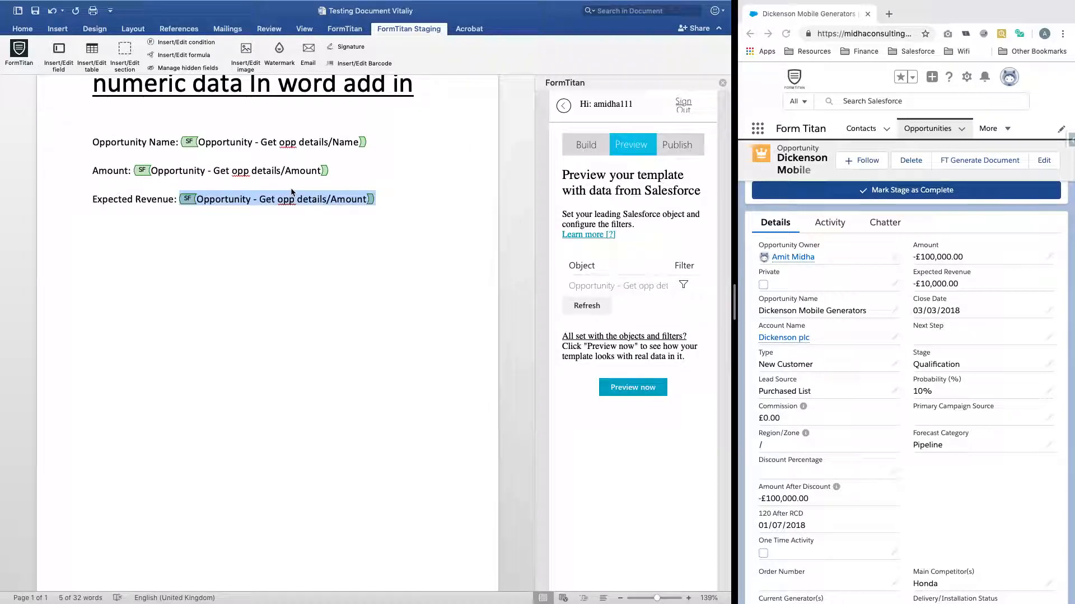
- Enable absolute value in the format of the field on the Amount line and save the field
click(286, 171)
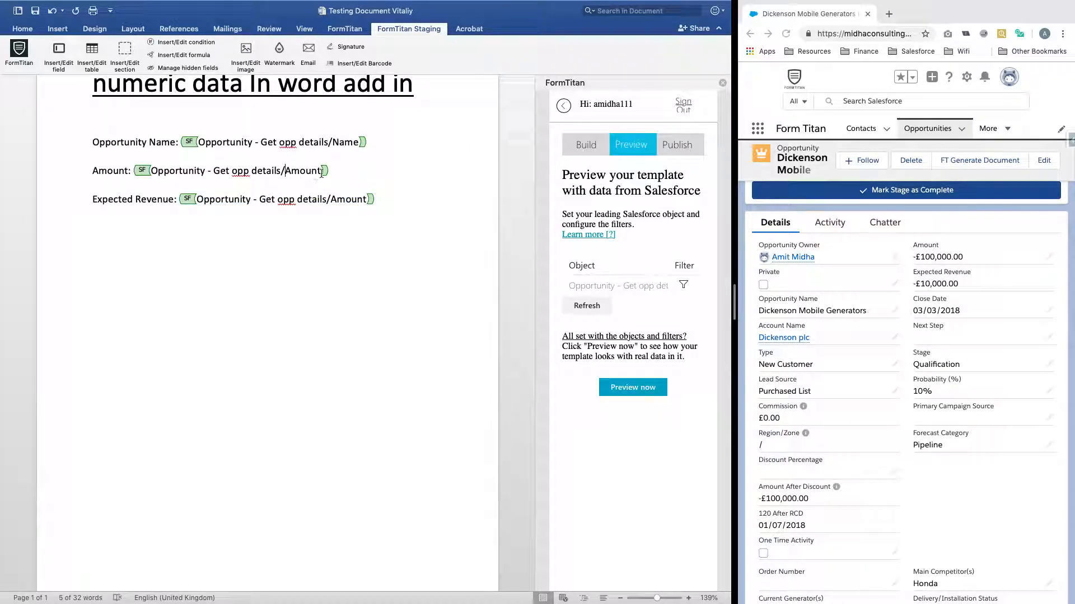
click(328, 171)
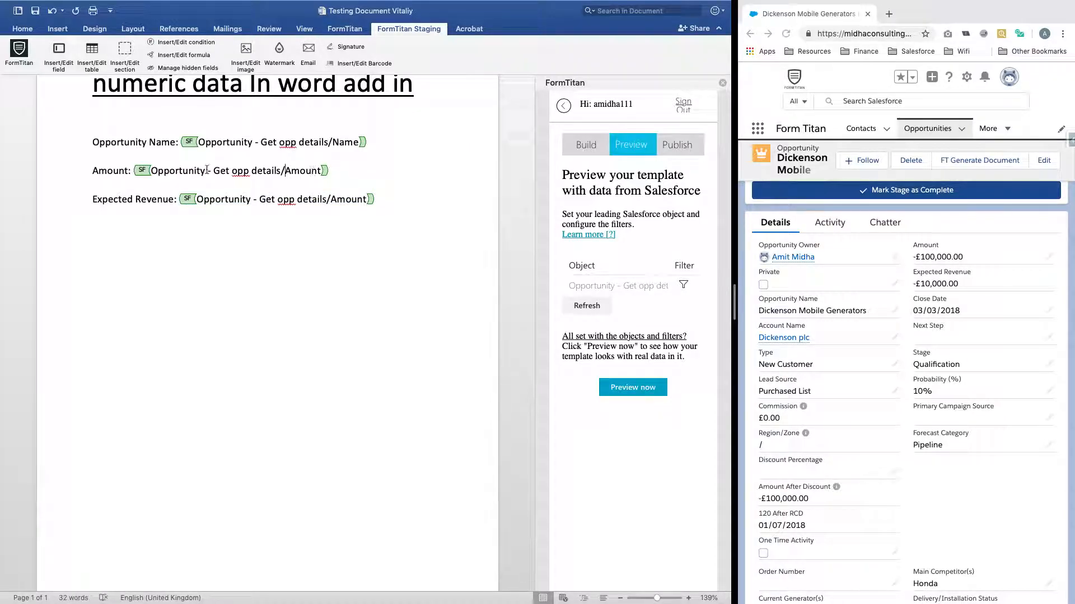
click(142, 170)
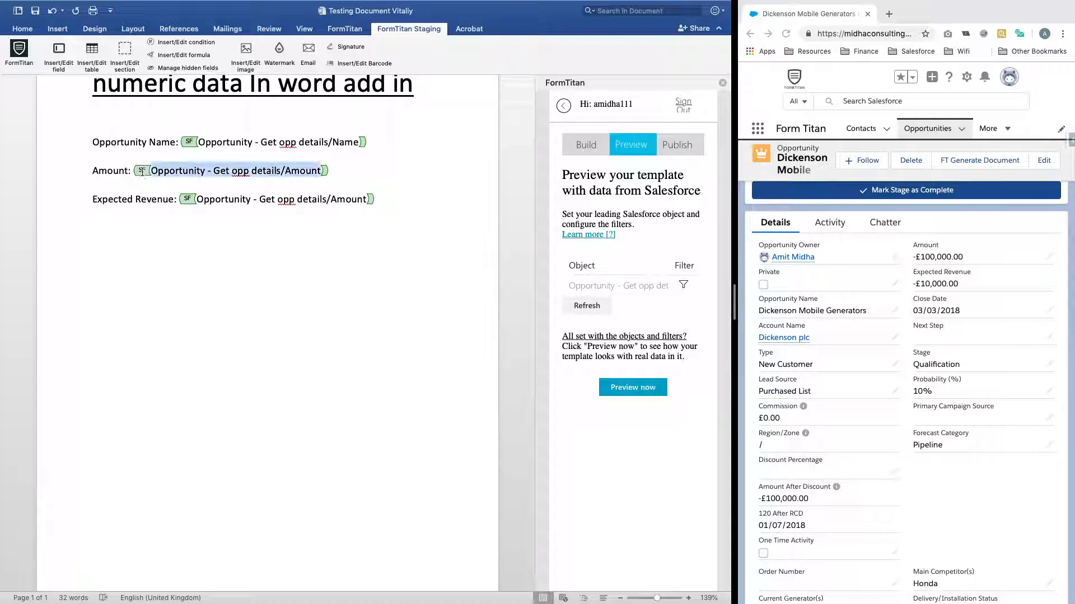
click(64, 53)
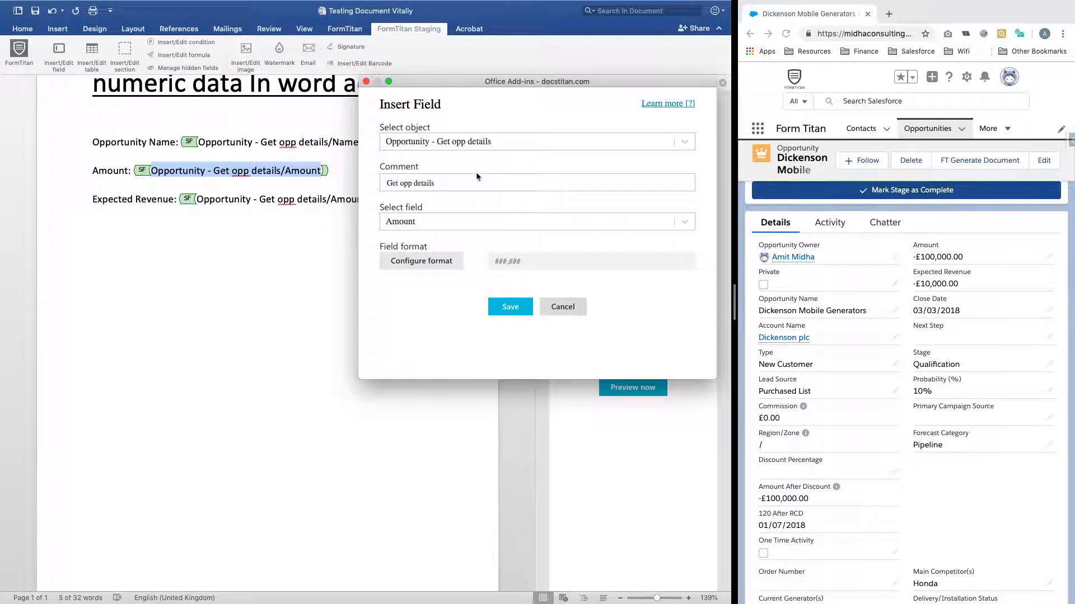
click(442, 264)
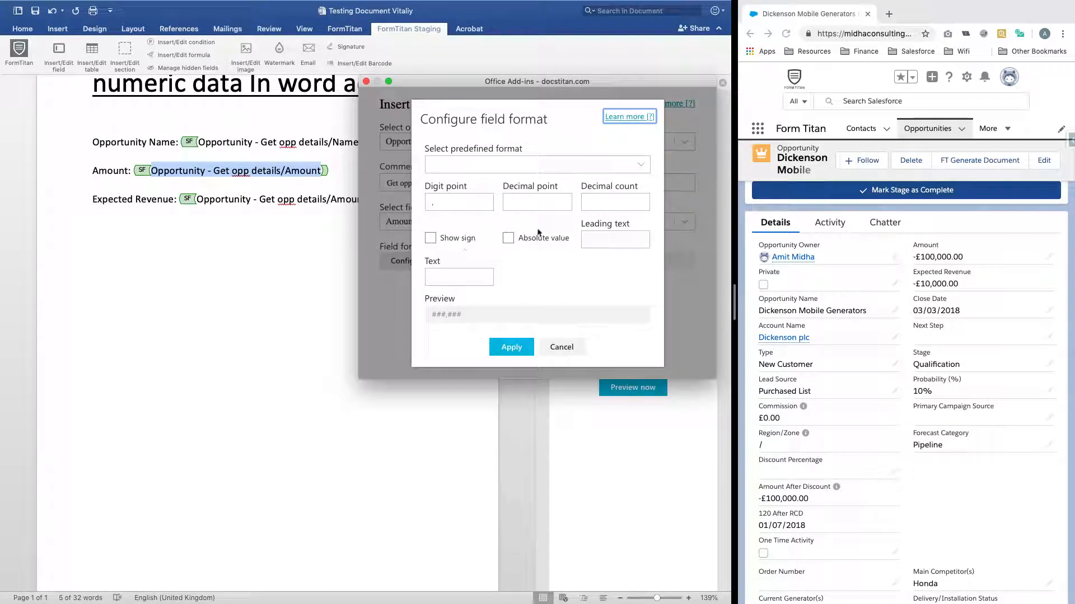
click(508, 238)
click(512, 348)
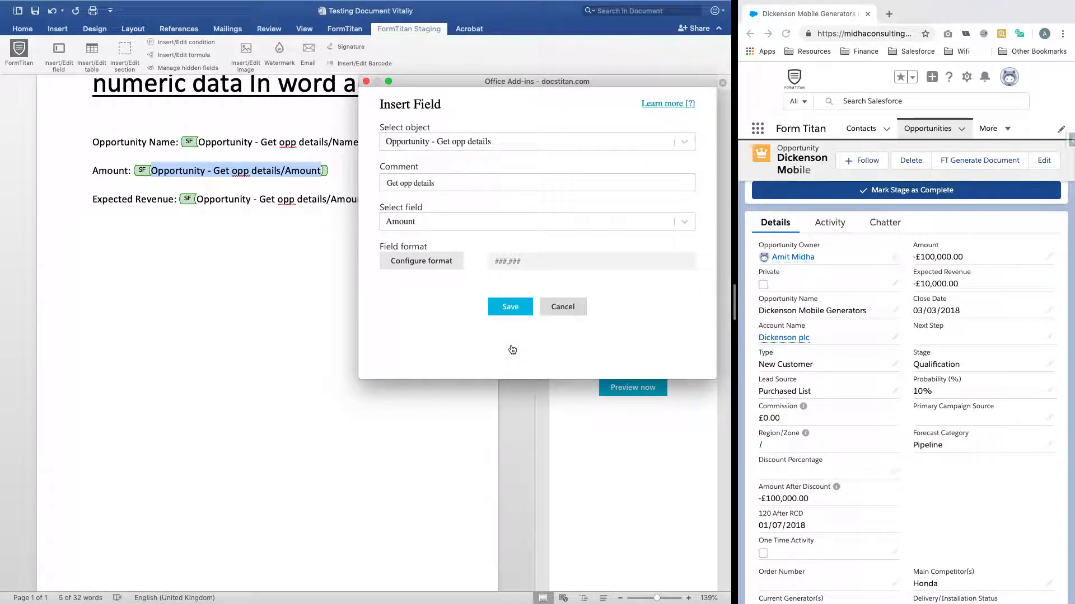
click(509, 305)
- Preview the template with Salesforce data and check the Amount line for a minus sign
click(610, 387)
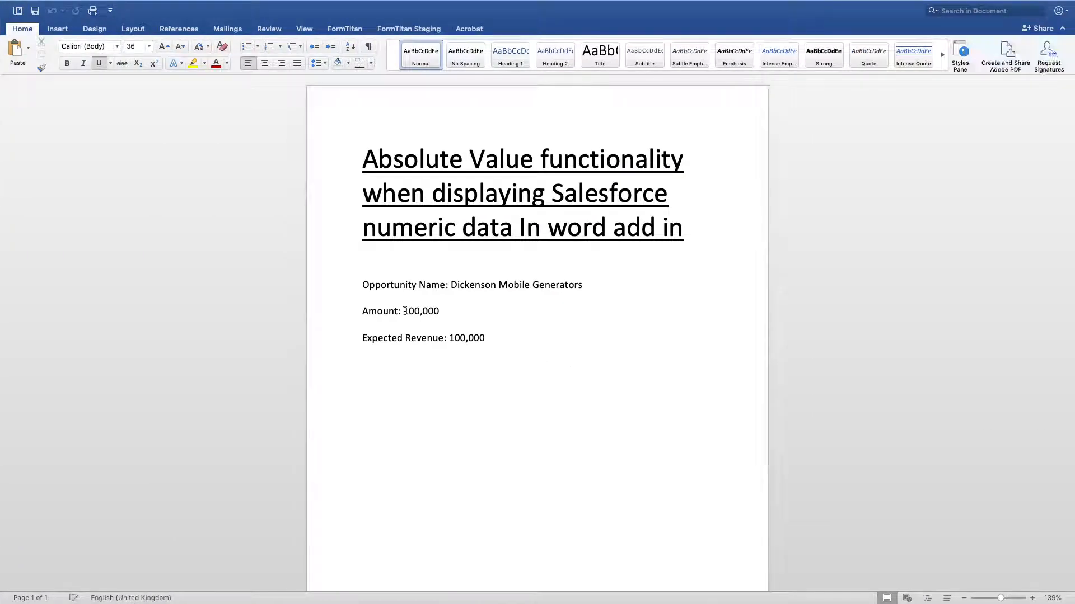
drag(405, 311, 398, 312)
click(401, 311)
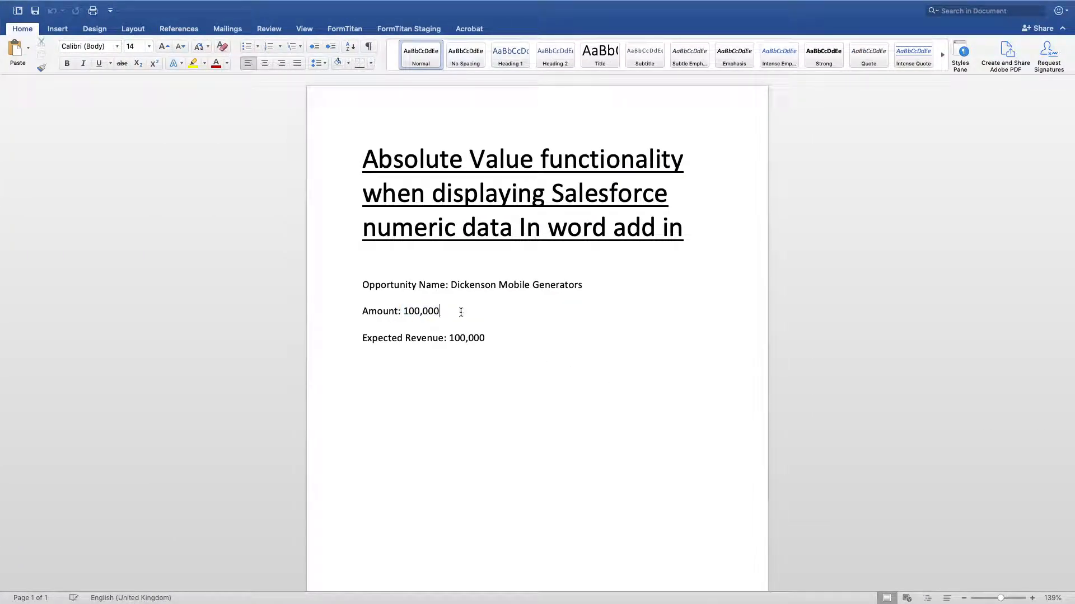